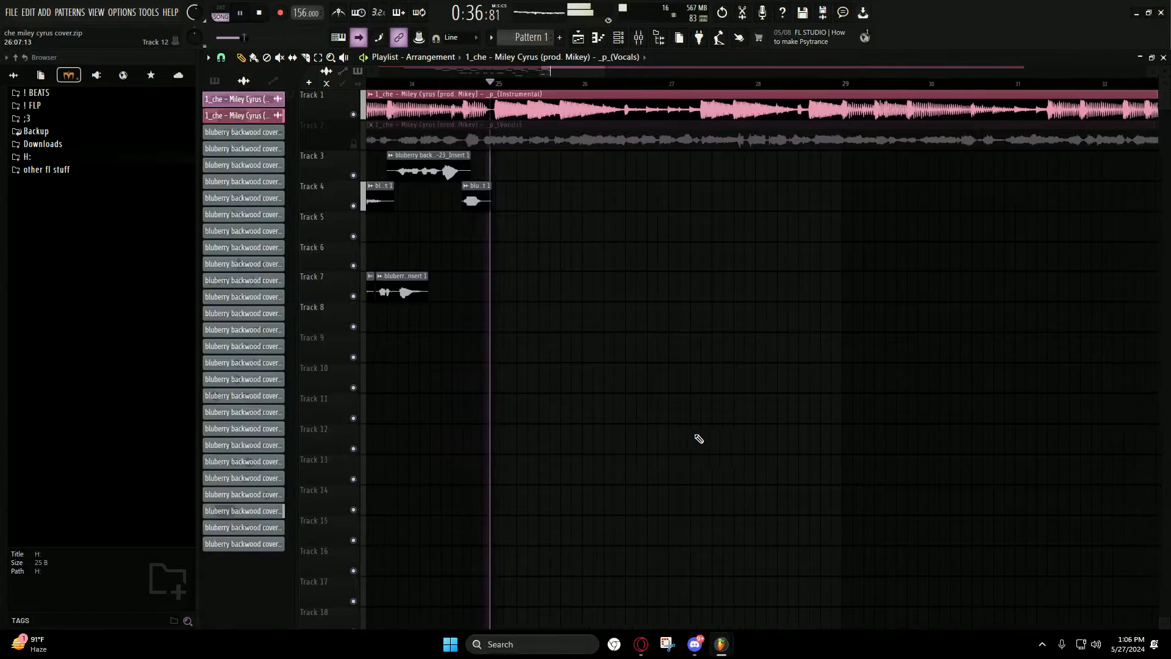
Step: Stop playback and look over the layout of the recorded vocal clips across Tracks 3 to 8
{"action": "key", "text": "space"}
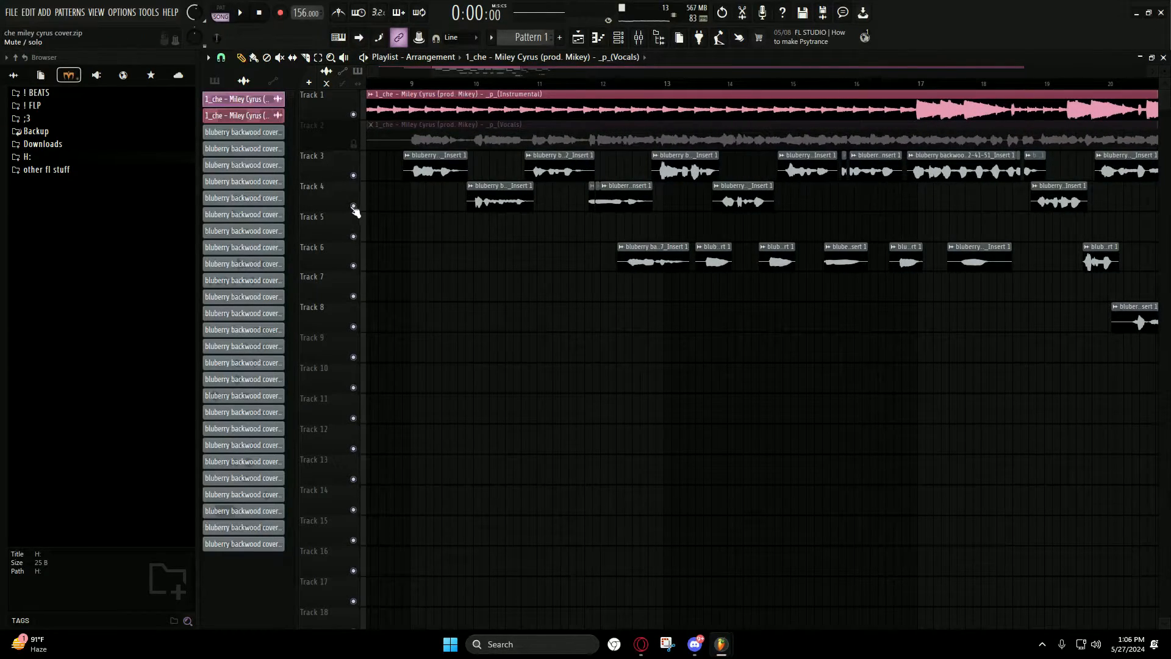
{"action": "scroll", "coordinate": [354, 212], "scroll_direction": "down", "scroll_amount": 2}
{"action": "scroll", "coordinate": [397, 236], "scroll_direction": "up", "scroll_amount": 4}
{"action": "scroll", "coordinate": [513, 272], "scroll_direction": "down", "scroll_amount": 5}
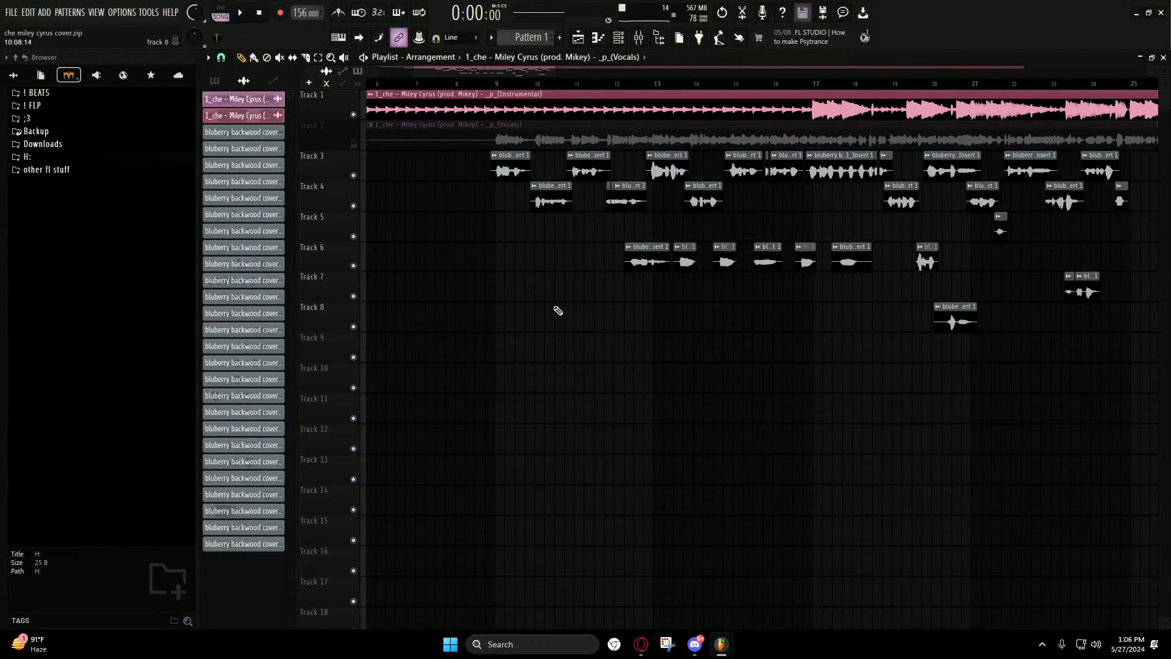
{"action": "scroll", "coordinate": [566, 299], "scroll_direction": "down", "scroll_amount": 4}
{"action": "scroll", "coordinate": [476, 259], "scroll_direction": "up", "scroll_amount": 3}
{"action": "left_click_drag", "start_coordinate": [482, 72], "coordinate": [467, 75]}
{"action": "scroll", "coordinate": [469, 152], "scroll_direction": "up", "scroll_amount": 4}
{"action": "scroll", "coordinate": [488, 183], "scroll_direction": "down", "scroll_amount": 5}
{"action": "scroll", "coordinate": [434, 201], "scroll_direction": "up", "scroll_amount": 2}
{"action": "scroll", "coordinate": [535, 238], "scroll_direction": "up", "scroll_amount": 3}
{"action": "scroll", "coordinate": [478, 220], "scroll_direction": "down", "scroll_amount": 1}
{"action": "scroll", "coordinate": [515, 228], "scroll_direction": "up", "scroll_amount": 4}
{"action": "scroll", "coordinate": [509, 248], "scroll_direction": "down", "scroll_amount": 1}
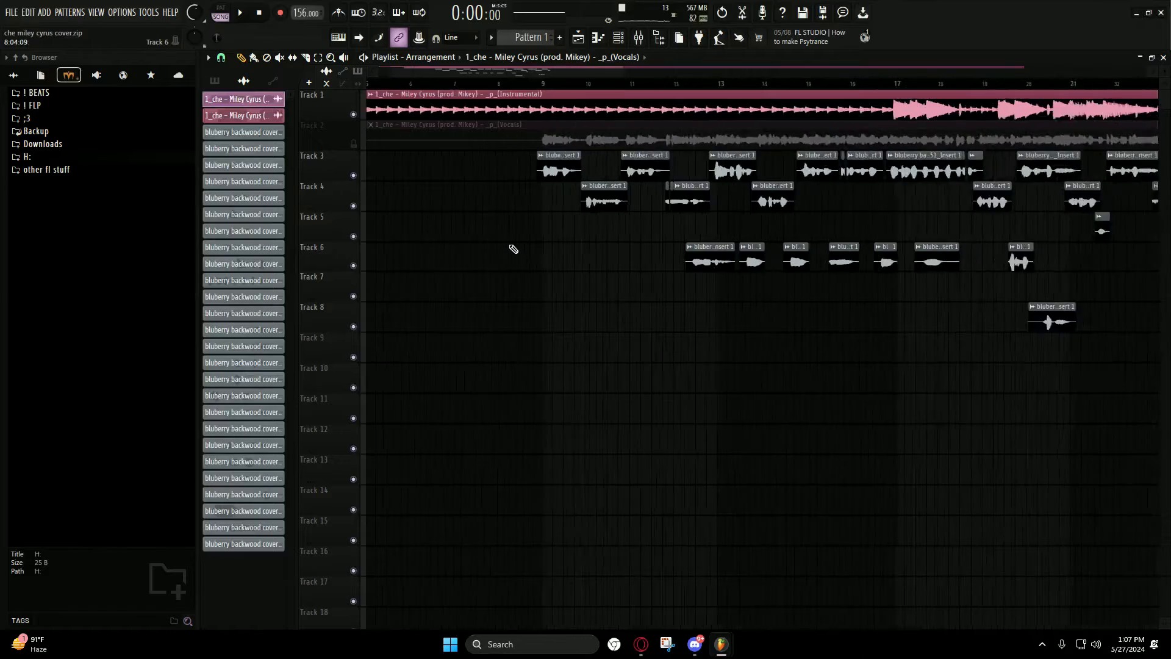
{"action": "scroll", "coordinate": [543, 256], "scroll_direction": "down", "scroll_amount": 6}
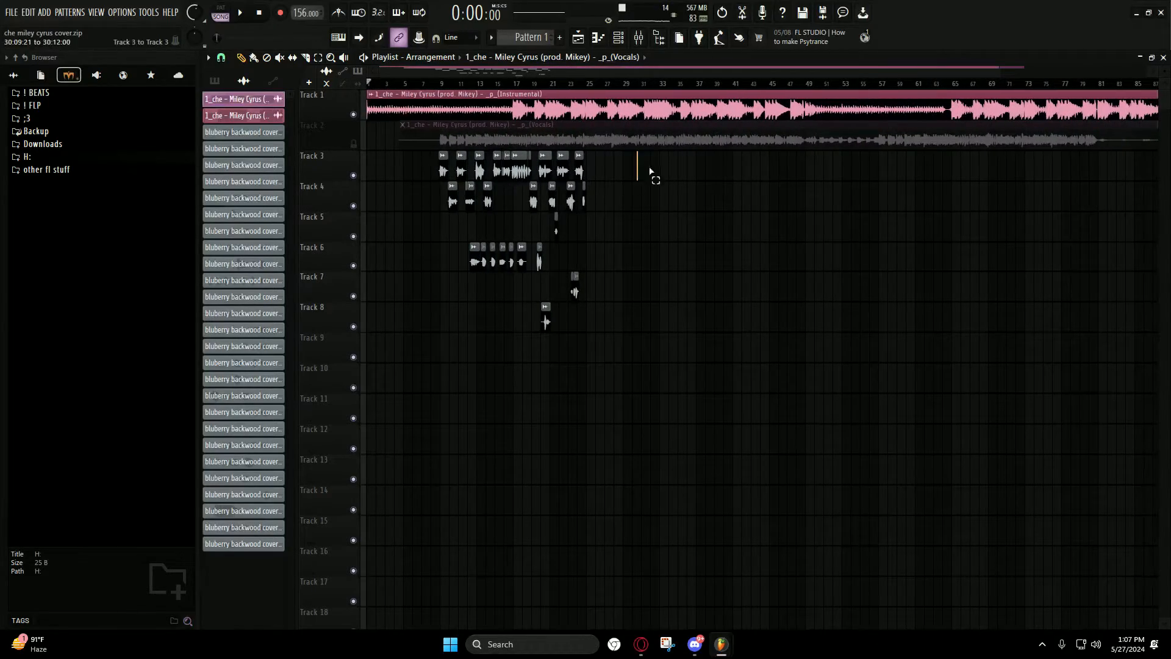
{"action": "scroll", "coordinate": [479, 238], "scroll_direction": "up", "scroll_amount": 8}
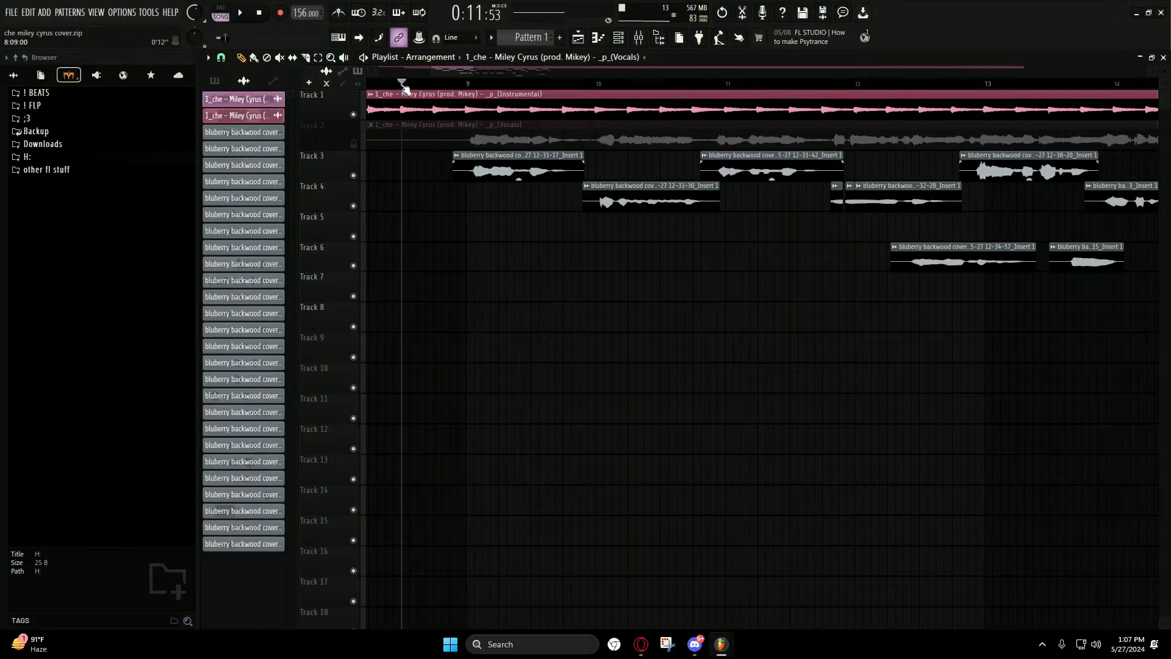
Step: Review the route for all vocals track in the mixer and play the song from just before bar 9
{"action": "scroll", "coordinate": [449, 175], "scroll_direction": "down", "scroll_amount": 1}
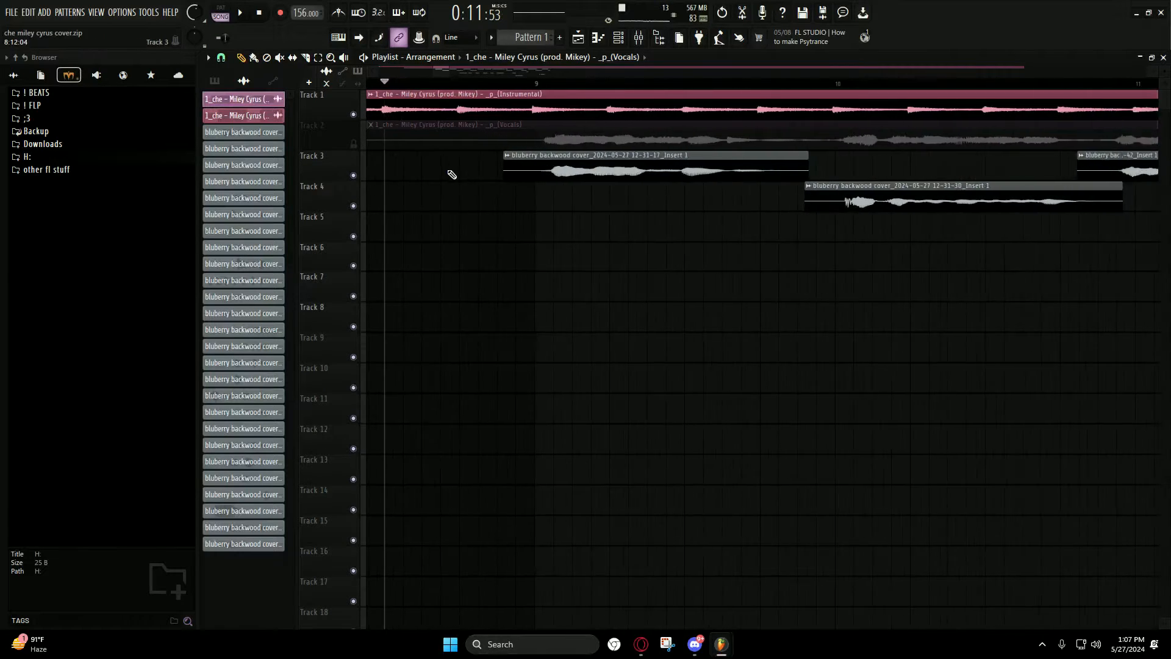
{"action": "left_click", "coordinate": [639, 39]}
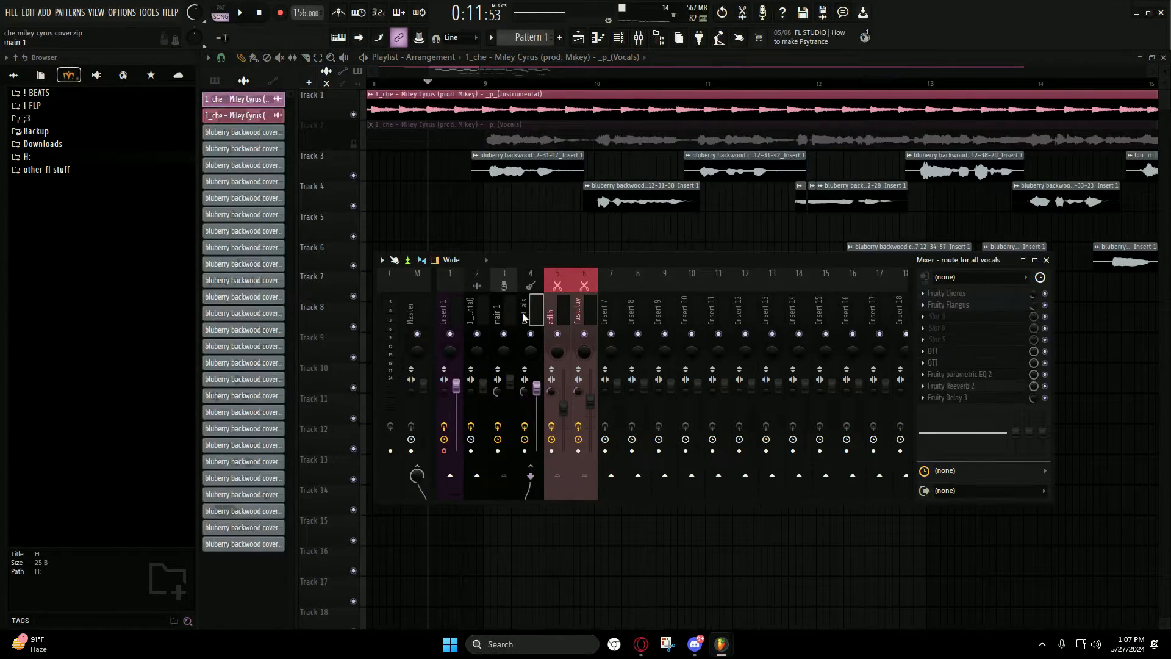
{"action": "key", "text": "F9"}
{"action": "key", "text": "space"}
{"action": "scroll", "coordinate": [468, 226], "scroll_direction": "up", "scroll_amount": 3}
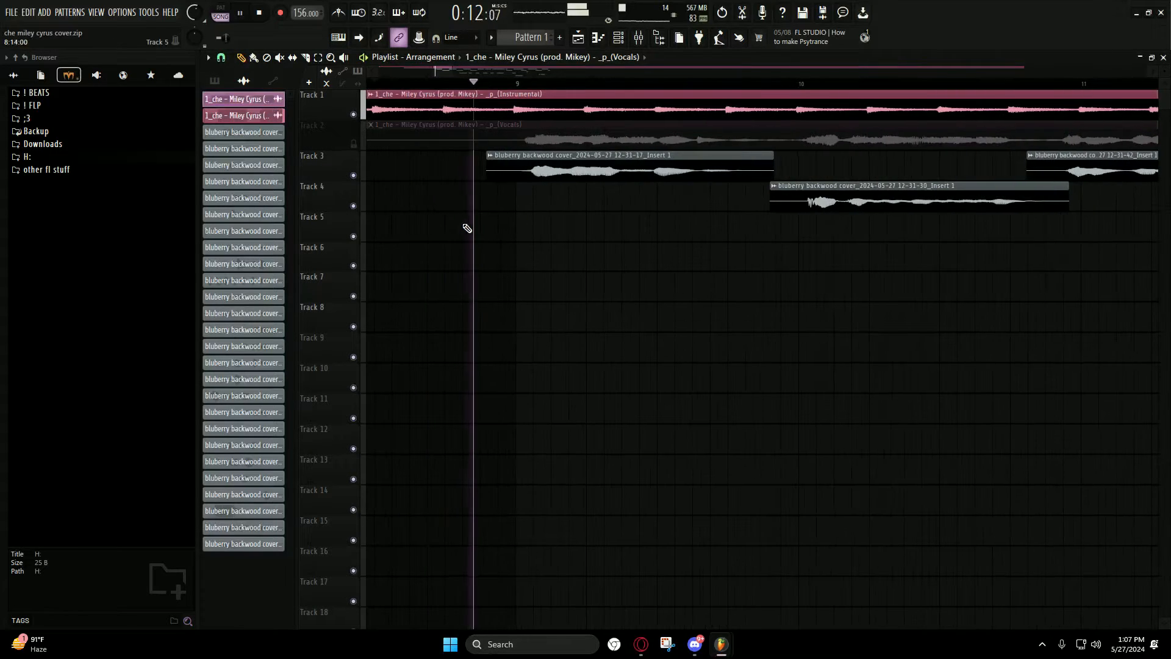
Step: Stop playback, mute the instrumental on Track 1 and place the playhead near the start of the first Track 3 vocal clip
{"action": "key", "text": "space"}
{"action": "scroll", "coordinate": [428, 183], "scroll_direction": "down", "scroll_amount": 3}
{"action": "left_click", "coordinate": [353, 115]}
{"action": "scroll", "coordinate": [459, 128], "scroll_direction": "up", "scroll_amount": 3}
{"action": "left_click", "coordinate": [465, 84]}
{"action": "scroll", "coordinate": [529, 231], "scroll_direction": "down", "scroll_amount": 4}
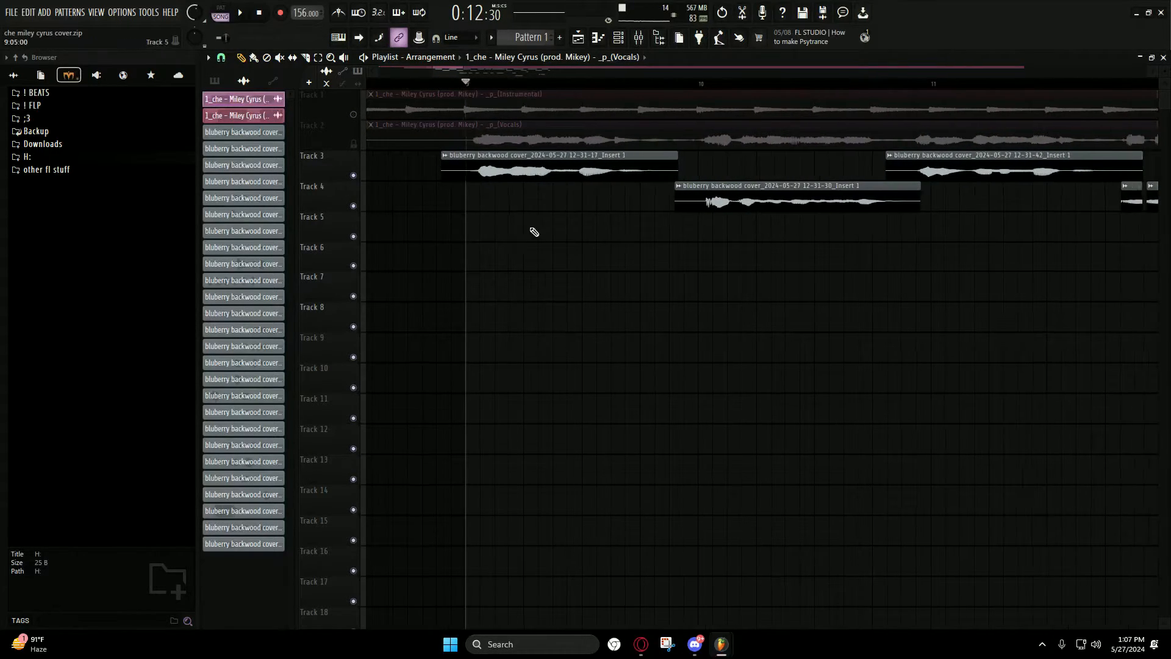
Step: Play the vocal clips without the instrumental from about bar 9 past bar 14, and stop playback
{"action": "left_click", "coordinate": [639, 40]}
{"action": "key", "text": "F9"}
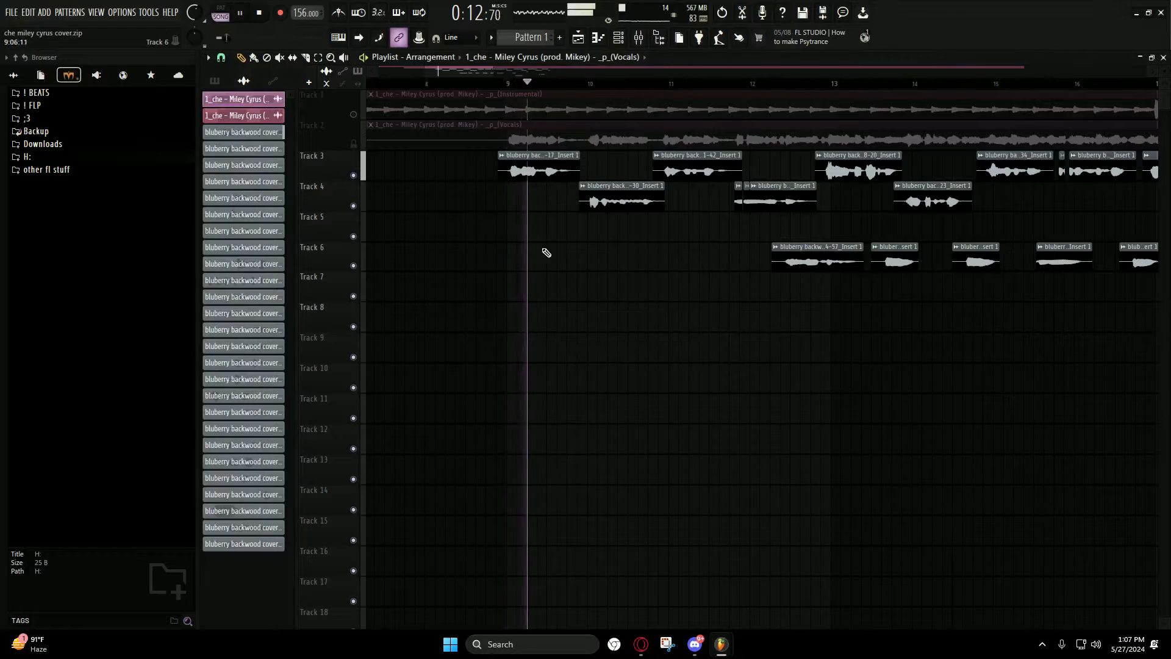
{"action": "scroll", "coordinate": [588, 335], "scroll_direction": "up", "scroll_amount": 2}
{"action": "scroll", "coordinate": [520, 321], "scroll_direction": "down", "scroll_amount": 5}
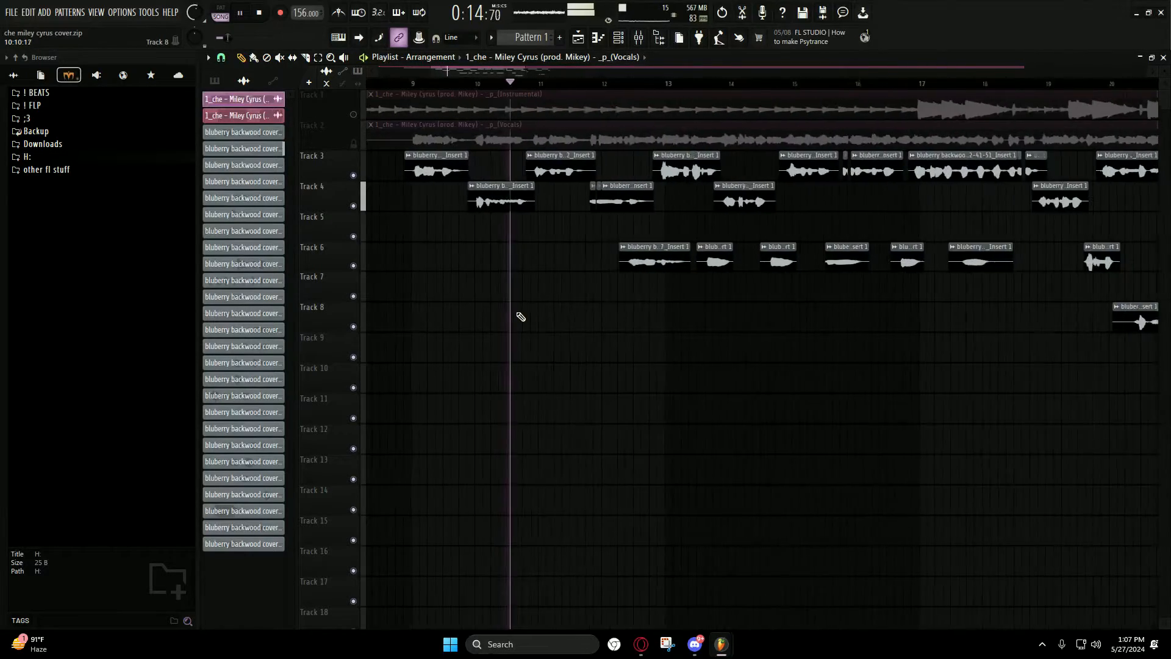
{"action": "scroll", "coordinate": [580, 314], "scroll_direction": "up", "scroll_amount": 4}
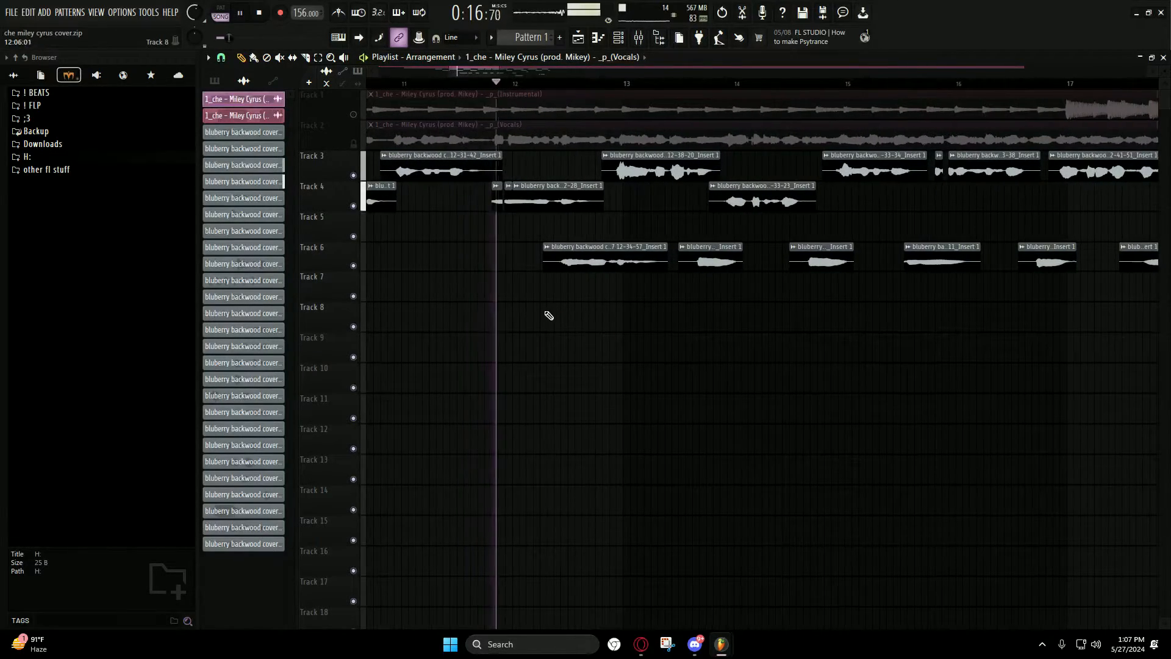
{"action": "scroll", "coordinate": [543, 314], "scroll_direction": "down", "scroll_amount": 1}
{"action": "scroll", "coordinate": [588, 327], "scroll_direction": "down", "scroll_amount": 2}
{"action": "scroll", "coordinate": [604, 331], "scroll_direction": "up", "scroll_amount": 2}
{"action": "scroll", "coordinate": [622, 342], "scroll_direction": "down", "scroll_amount": 2}
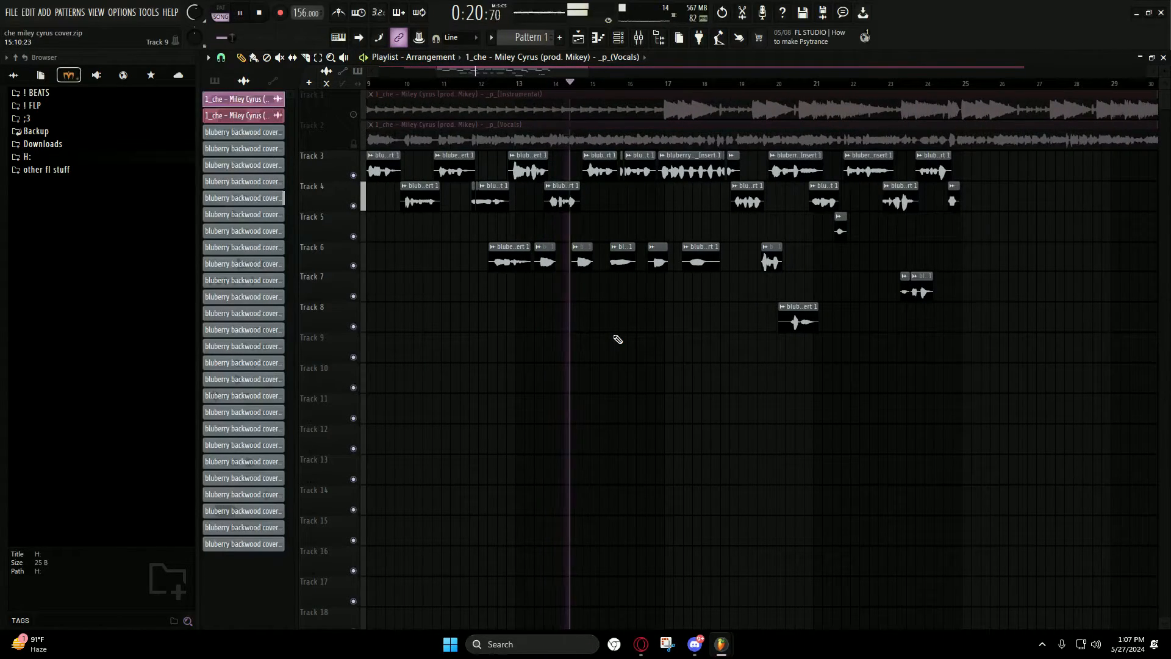
{"action": "scroll", "coordinate": [615, 338], "scroll_direction": "down", "scroll_amount": 3}
{"action": "key", "text": "space"}
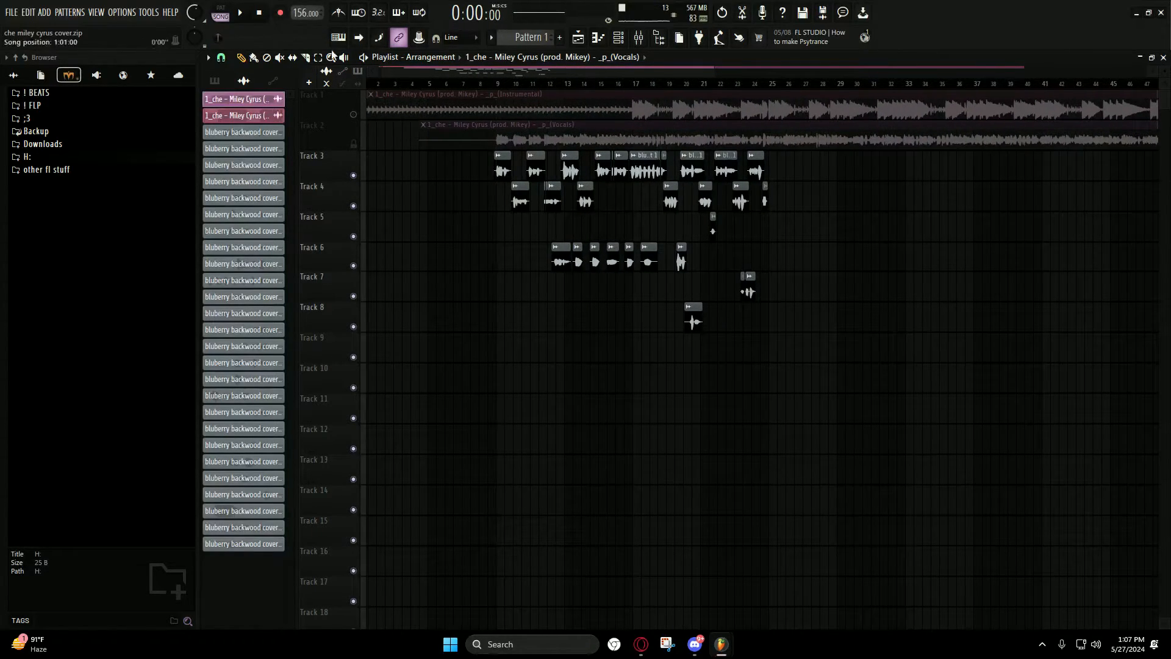
Step: Solo the main 1 mixer track with its vocal route and play the vocals from just before bar 9
{"action": "left_click", "coordinate": [638, 37]}
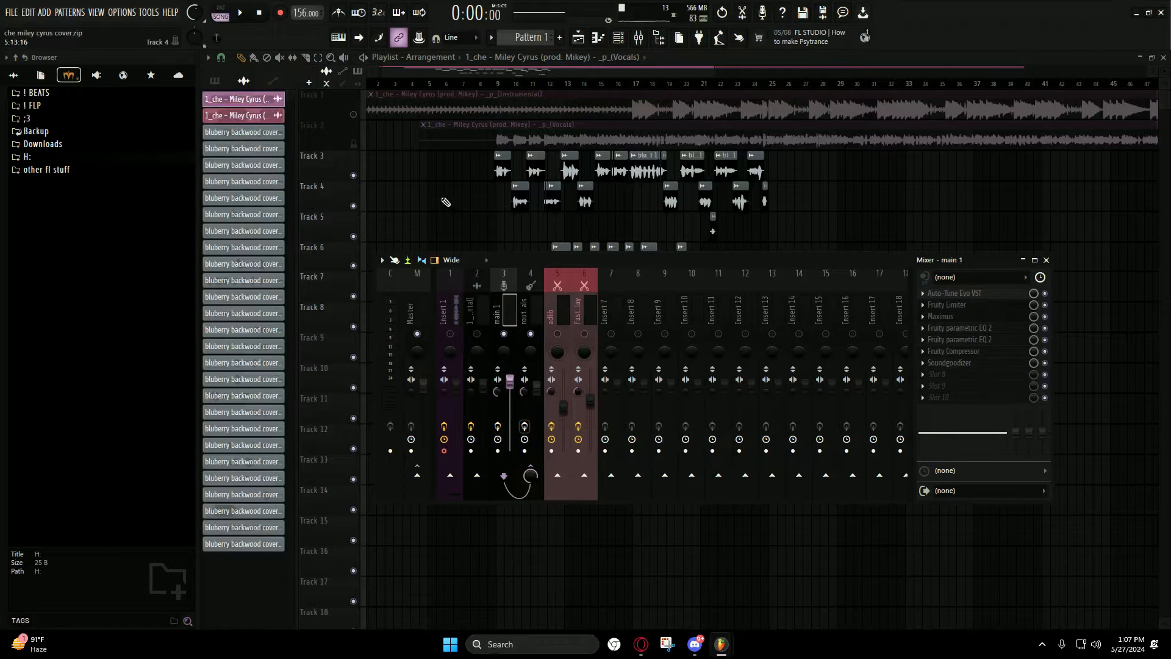
{"action": "key", "text": "F9"}
{"action": "scroll", "coordinate": [466, 107], "scroll_direction": "up", "scroll_amount": 3}
{"action": "left_click", "coordinate": [472, 84]}
{"action": "key", "text": "space"}
{"action": "scroll", "coordinate": [494, 124], "scroll_direction": "up", "scroll_amount": 5}
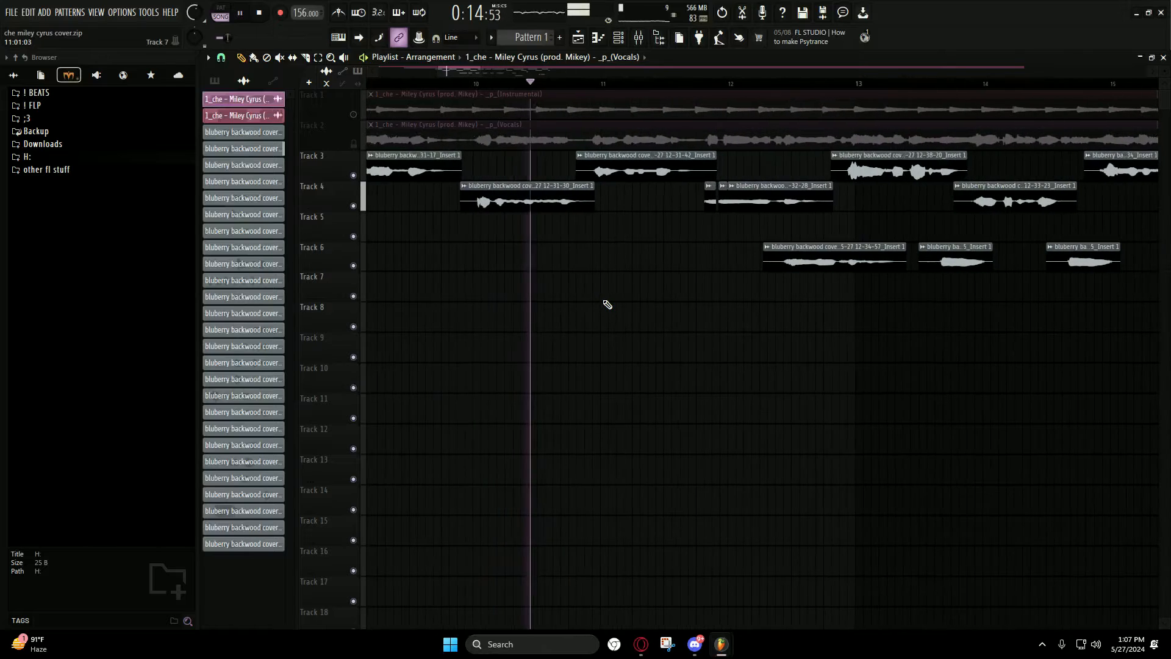
{"action": "scroll", "coordinate": [637, 297], "scroll_direction": "down", "scroll_amount": 3}
{"action": "scroll", "coordinate": [636, 298], "scroll_direction": "up", "scroll_amount": 3}
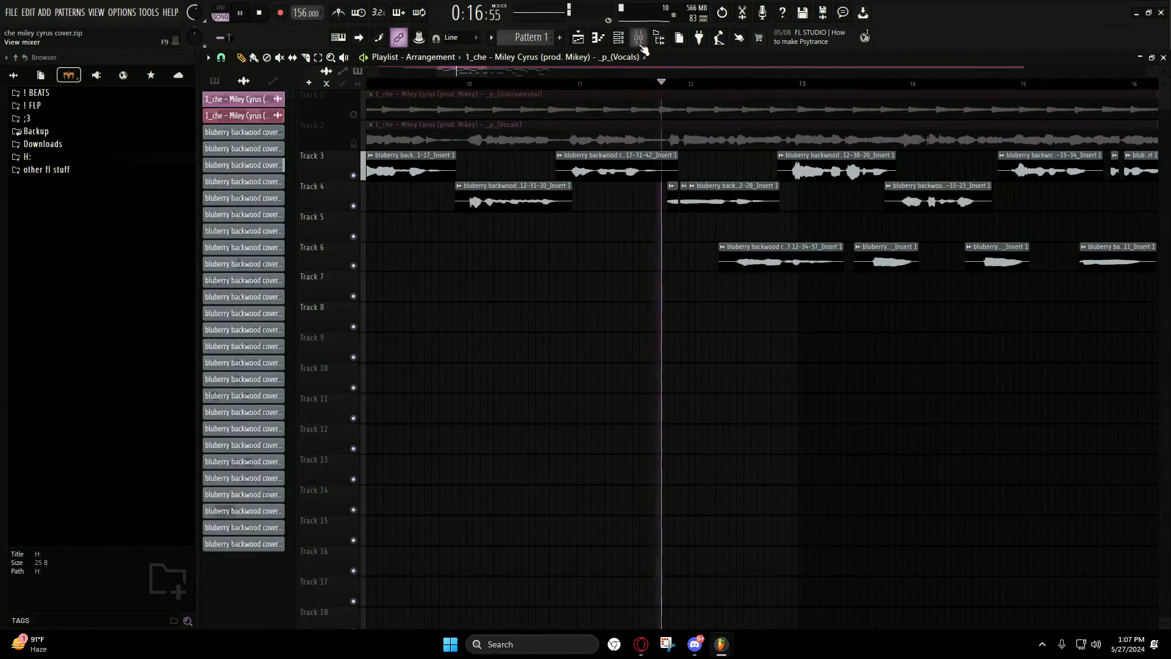
Step: Check the main 1 track and mixer track 2 in the mixer while the vocals keep playing
{"action": "left_click", "coordinate": [639, 39]}
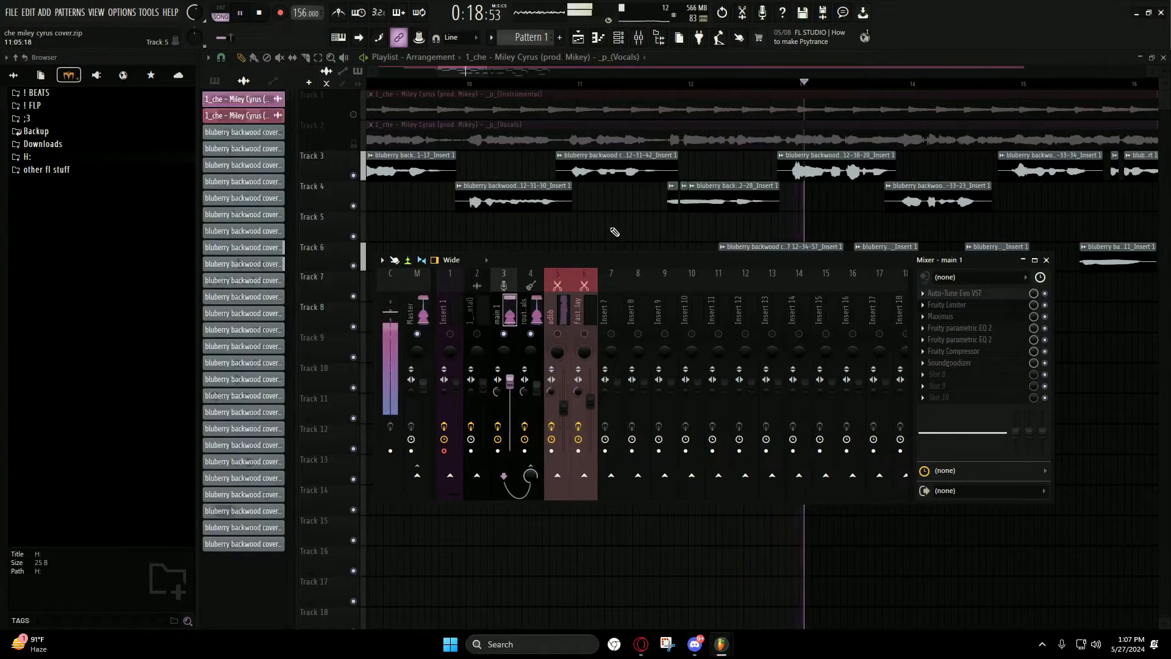
{"action": "right_click", "coordinate": [615, 230]}
{"action": "left_click", "coordinate": [639, 38]}
{"action": "left_click", "coordinate": [479, 427]}
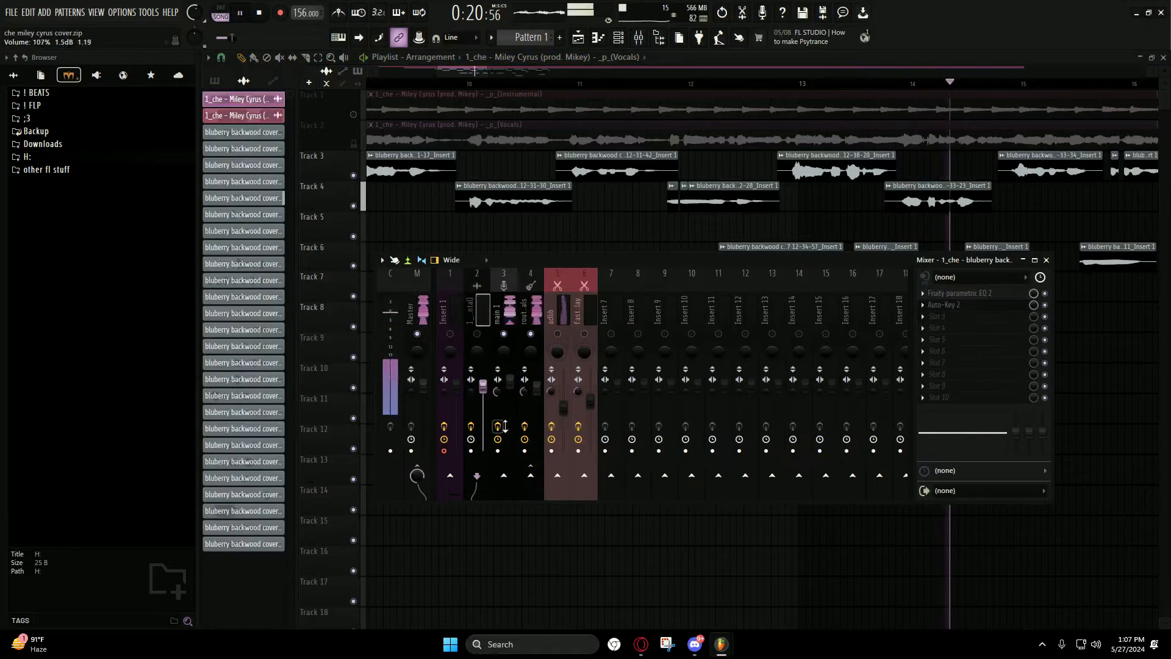
{"action": "key", "text": "F9"}
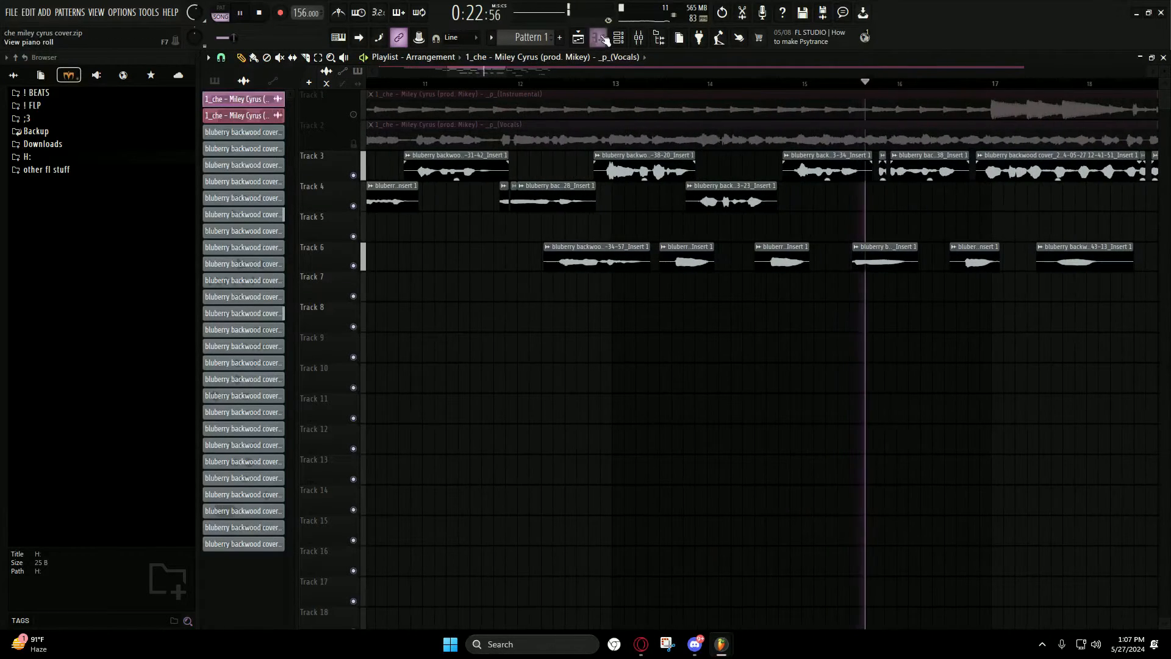
{"action": "key", "text": "F9"}
{"action": "key", "text": "F9"}
Step: Listen to the soloed main vocals from about bar 16 to bar 19, following the clips in the playlist
{"action": "scroll", "coordinate": [687, 427], "scroll_direction": "down", "scroll_amount": 2}
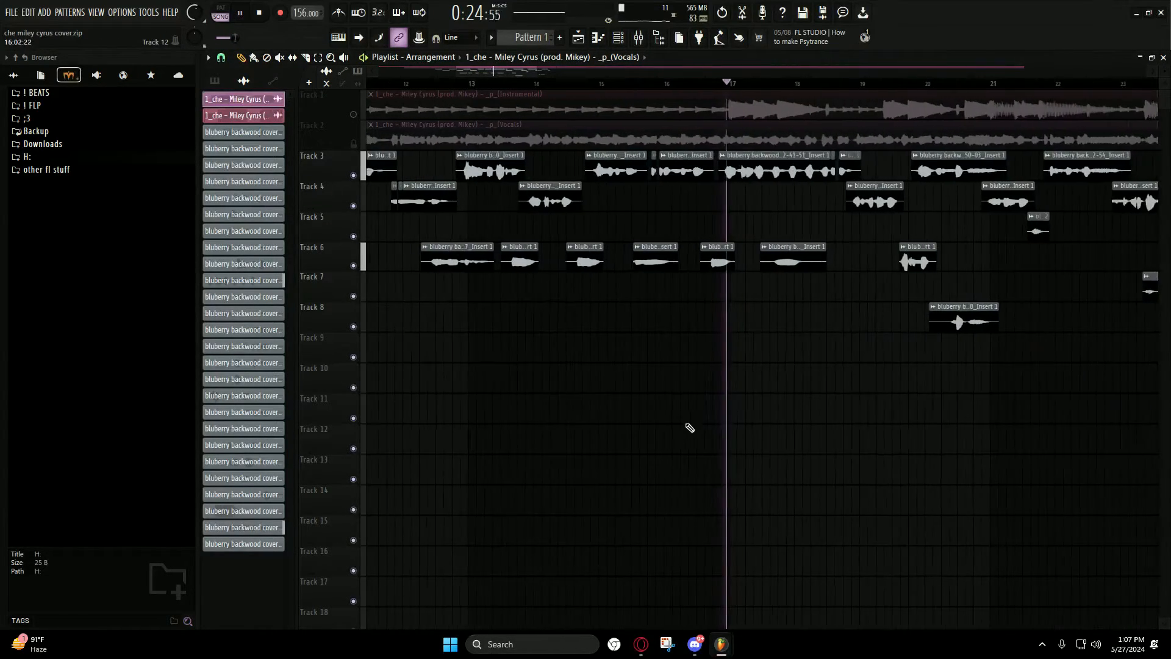
{"action": "scroll", "coordinate": [710, 415], "scroll_direction": "down", "scroll_amount": 4}
{"action": "scroll", "coordinate": [724, 403], "scroll_direction": "up", "scroll_amount": 4}
{"action": "scroll", "coordinate": [713, 401], "scroll_direction": "down", "scroll_amount": 4}
{"action": "scroll", "coordinate": [729, 411], "scroll_direction": "up", "scroll_amount": 3}
{"action": "scroll", "coordinate": [717, 411], "scroll_direction": "down", "scroll_amount": 3}
{"action": "scroll", "coordinate": [717, 416], "scroll_direction": "up", "scroll_amount": 3}
{"action": "scroll", "coordinate": [717, 419], "scroll_direction": "down", "scroll_amount": 4}
{"action": "scroll", "coordinate": [719, 421], "scroll_direction": "up", "scroll_amount": 4}
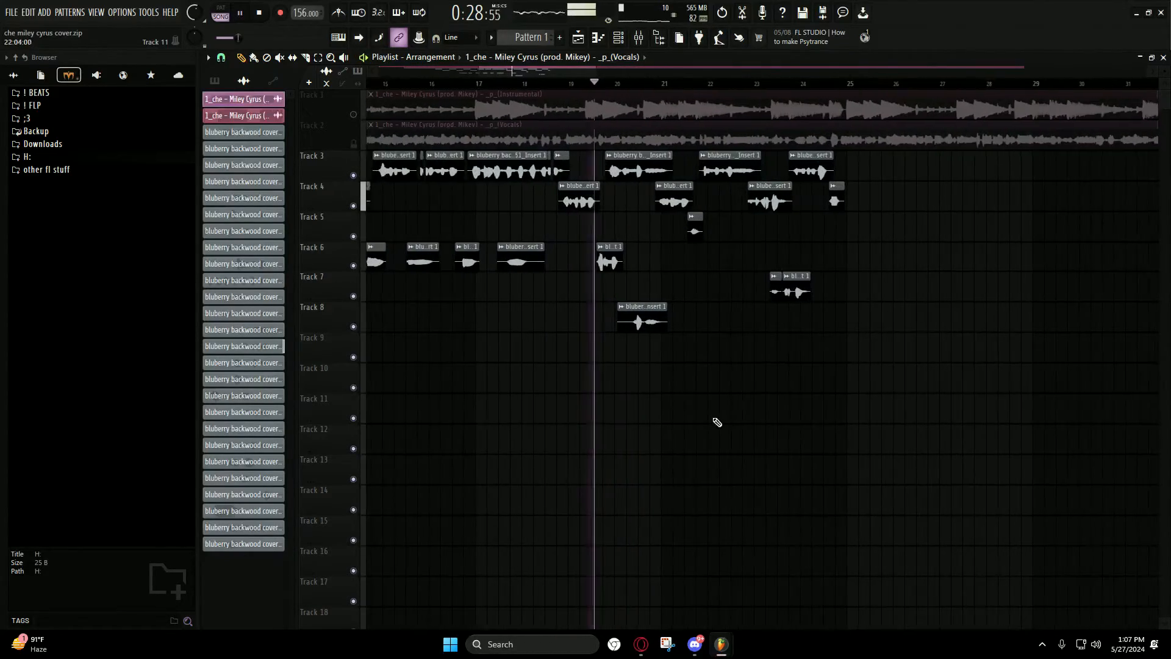
Step: Load the adlib route preset from the ian presets on mixer track 11 and the adlib preset on track 10, routed into track 11
{"action": "left_click", "coordinate": [639, 38]}
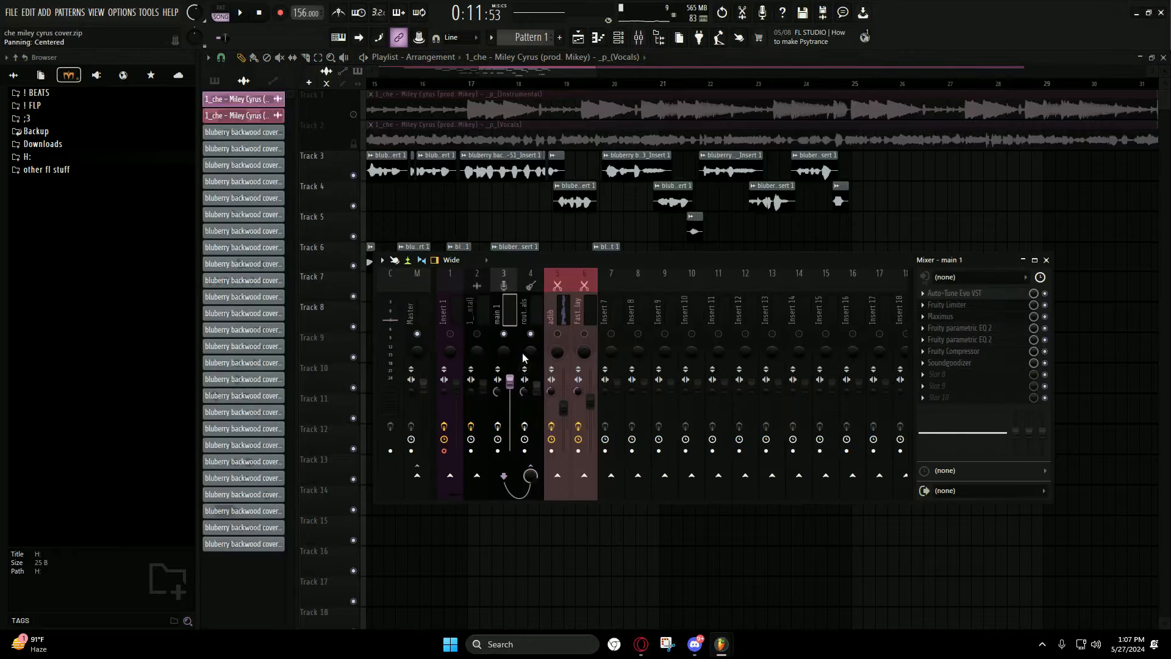
{"action": "left_click_drag", "start_coordinate": [92, 264], "coordinate": [116, 273]}
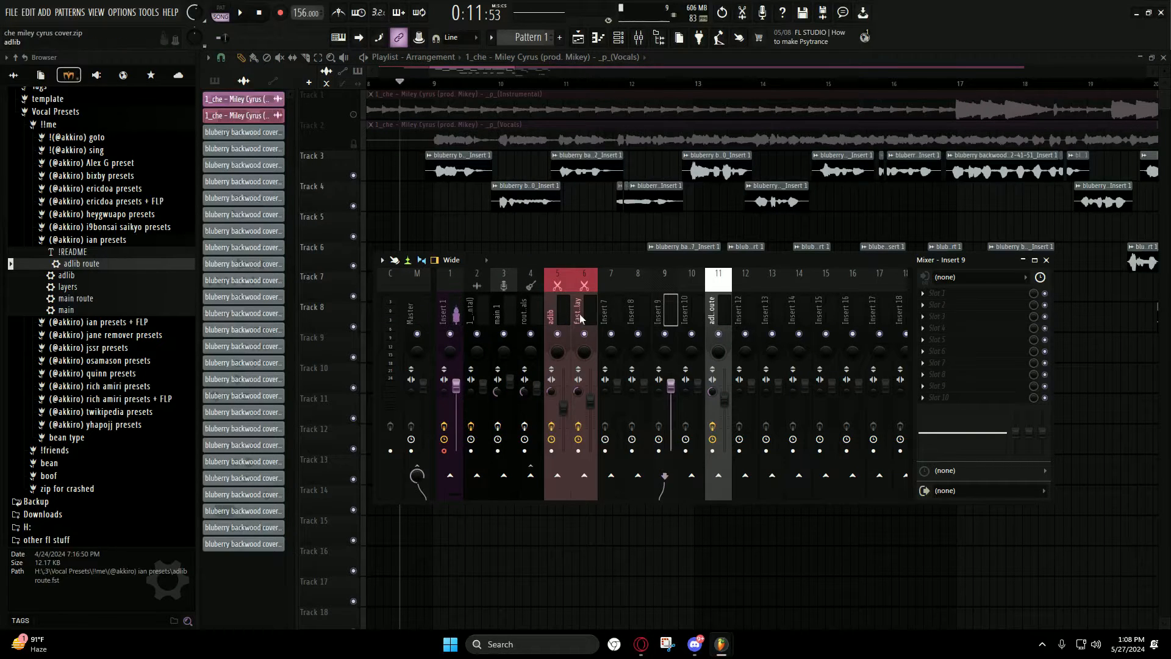
{"action": "left_click", "coordinate": [495, 303]}
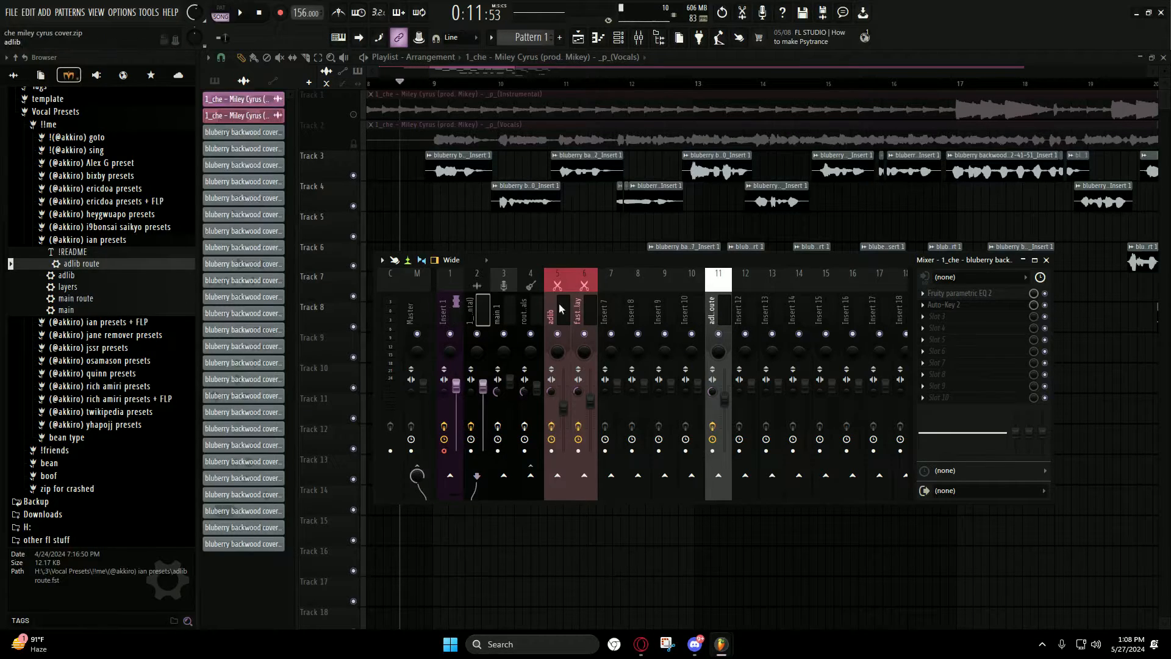
{"action": "left_click", "coordinate": [640, 43]}
{"action": "left_click", "coordinate": [640, 43]}
{"action": "left_click_drag", "start_coordinate": [84, 279], "coordinate": [699, 312]}
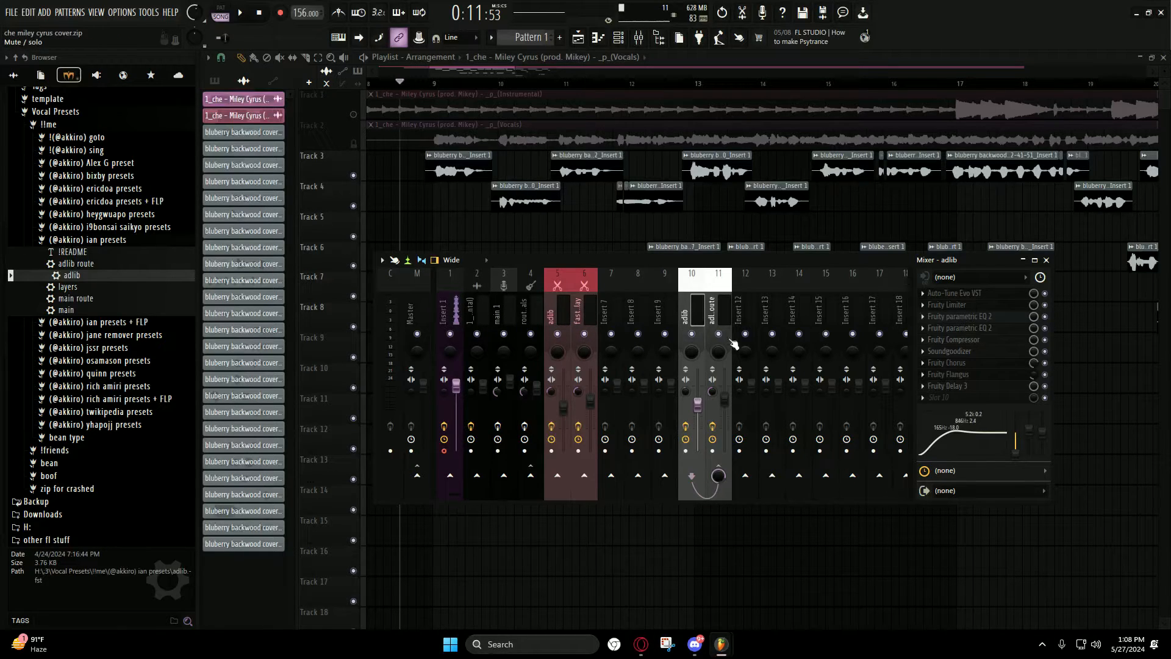
{"action": "left_click", "coordinate": [717, 310]}
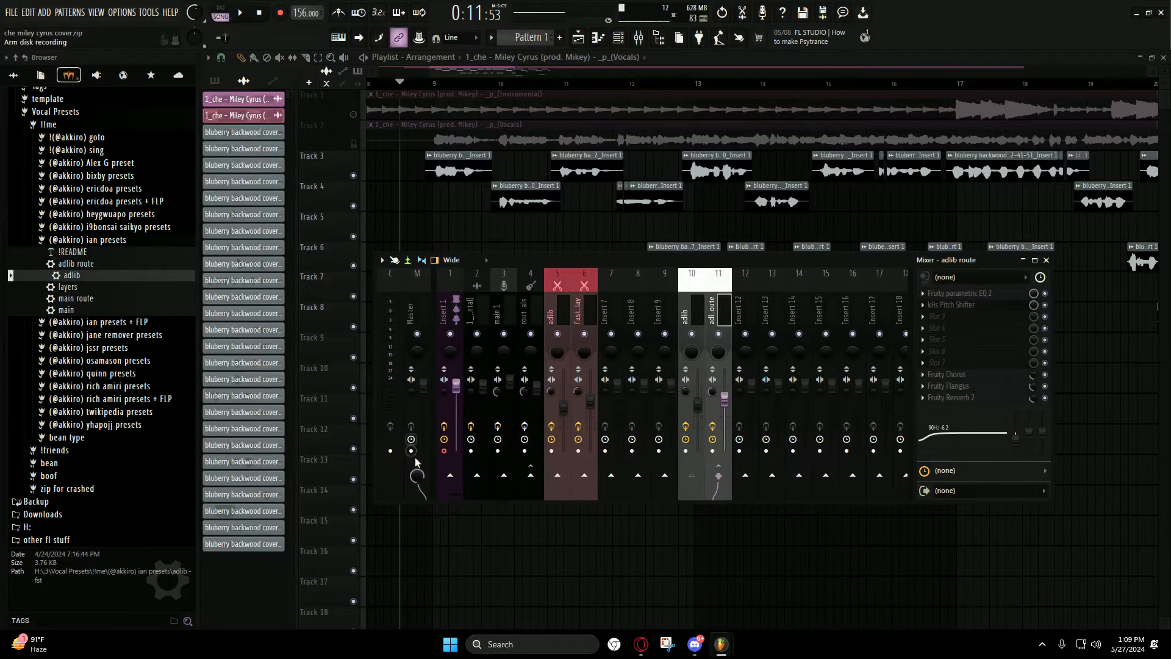
Step: Reset mixer tracks 10 and 11 to the Default mixer track state and close the mixer
{"action": "left_click", "coordinate": [698, 309]}
{"action": "right_click", "coordinate": [698, 310]}
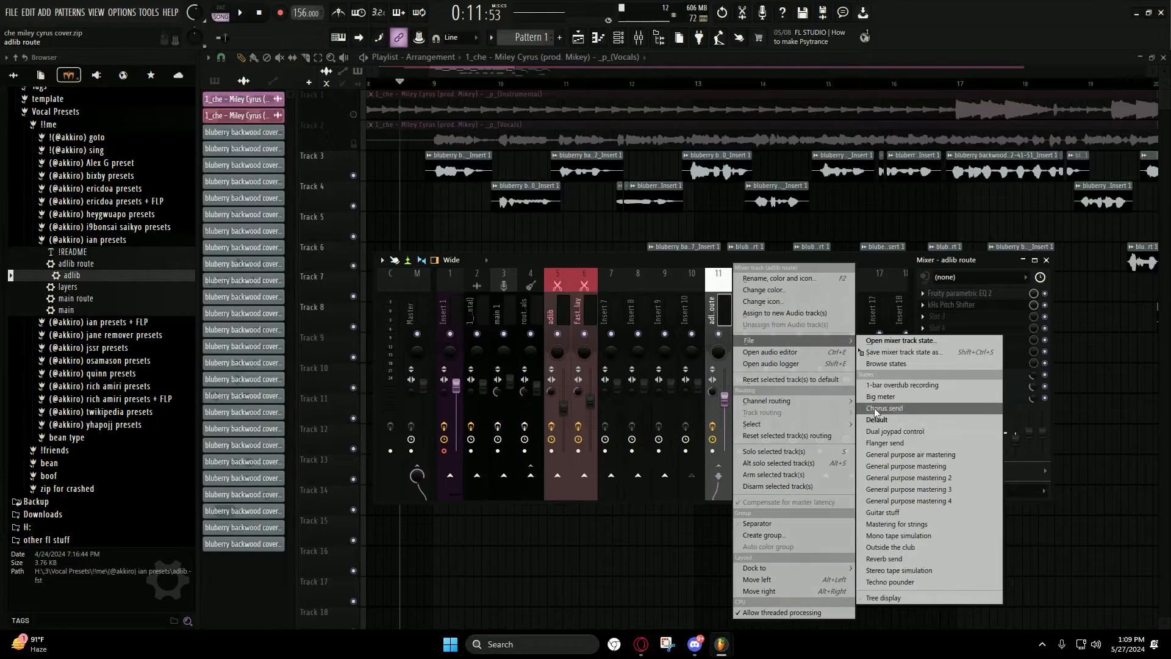
{"action": "left_click", "coordinate": [872, 419]}
{"action": "left_click_drag", "start_coordinate": [648, 281], "coordinate": [586, 287]}
{"action": "key", "text": "F9"}
Step: Place the playhead at the start of bar 17 in the playlist
{"action": "scroll", "coordinate": [594, 256], "scroll_direction": "down", "scroll_amount": 4}
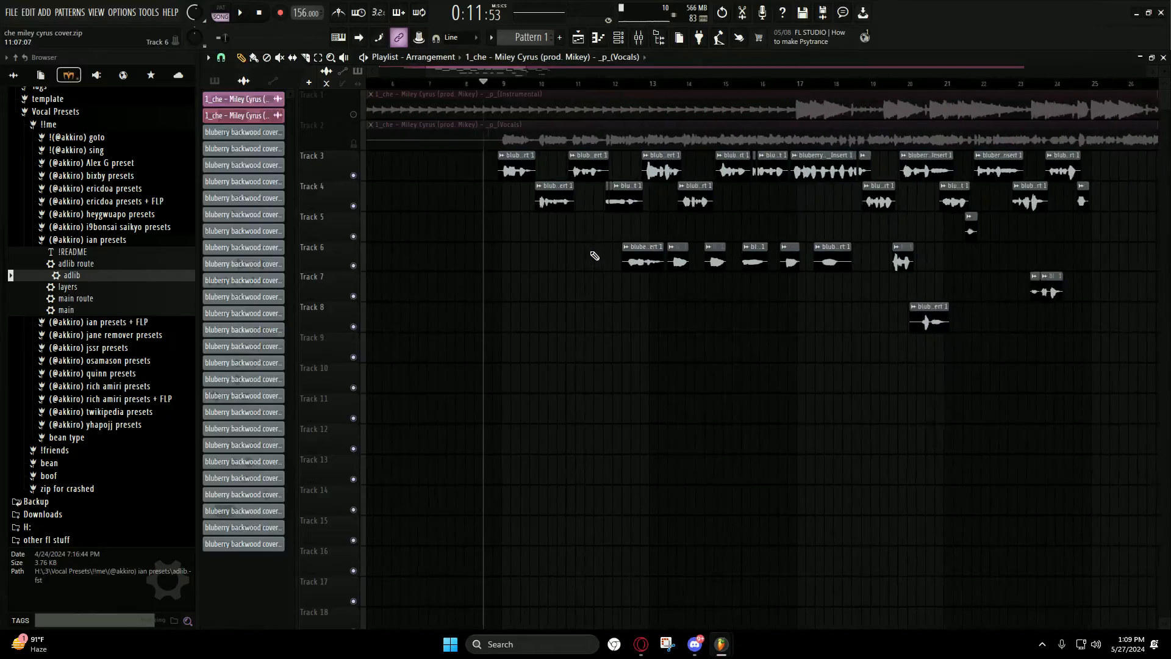
{"action": "scroll", "coordinate": [549, 259], "scroll_direction": "down", "scroll_amount": 4}
{"action": "scroll", "coordinate": [509, 252], "scroll_direction": "up", "scroll_amount": 3}
{"action": "left_click_drag", "start_coordinate": [471, 251], "coordinate": [456, 177]}
{"action": "scroll", "coordinate": [473, 177], "scroll_direction": "up", "scroll_amount": 1}
{"action": "scroll", "coordinate": [466, 221], "scroll_direction": "up", "scroll_amount": 4}
{"action": "scroll", "coordinate": [475, 92], "scroll_direction": "down", "scroll_amount": 5}
{"action": "scroll", "coordinate": [651, 199], "scroll_direction": "up", "scroll_amount": 5}
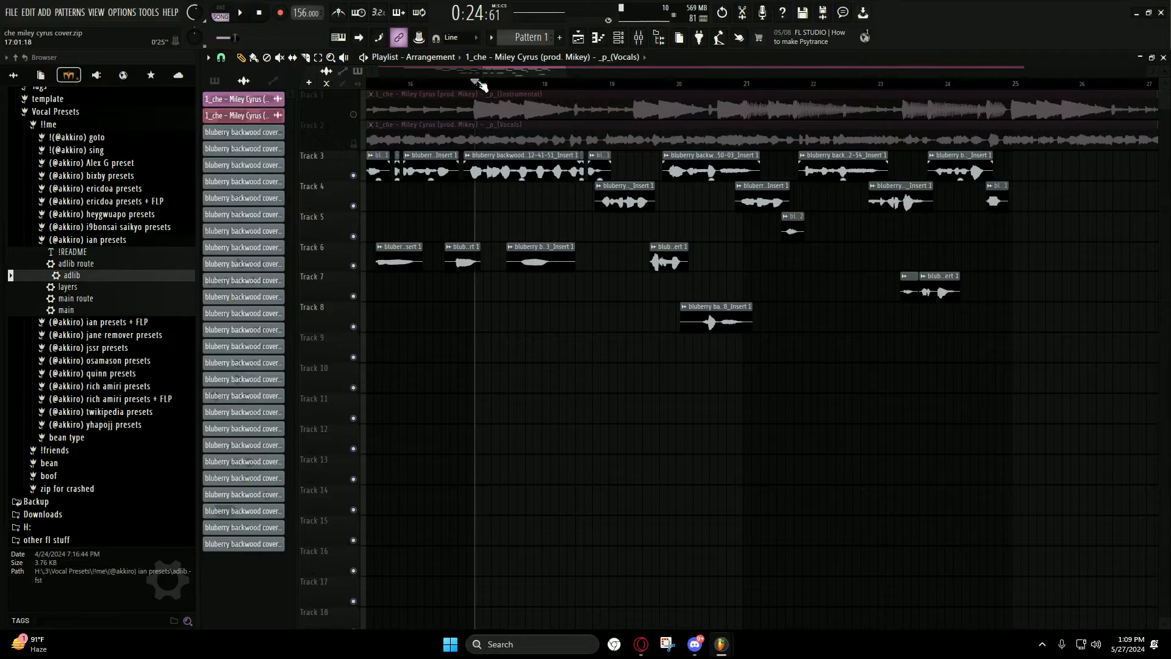
{"action": "scroll", "coordinate": [633, 190], "scroll_direction": "down", "scroll_amount": 4}
{"action": "scroll", "coordinate": [697, 229], "scroll_direction": "up", "scroll_amount": 4}
Step: Turn the instrumental on Track 1 back on, leaving only the original vocals on Track 2 muted
{"action": "left_click", "coordinate": [354, 265], "text": "ctrl"}
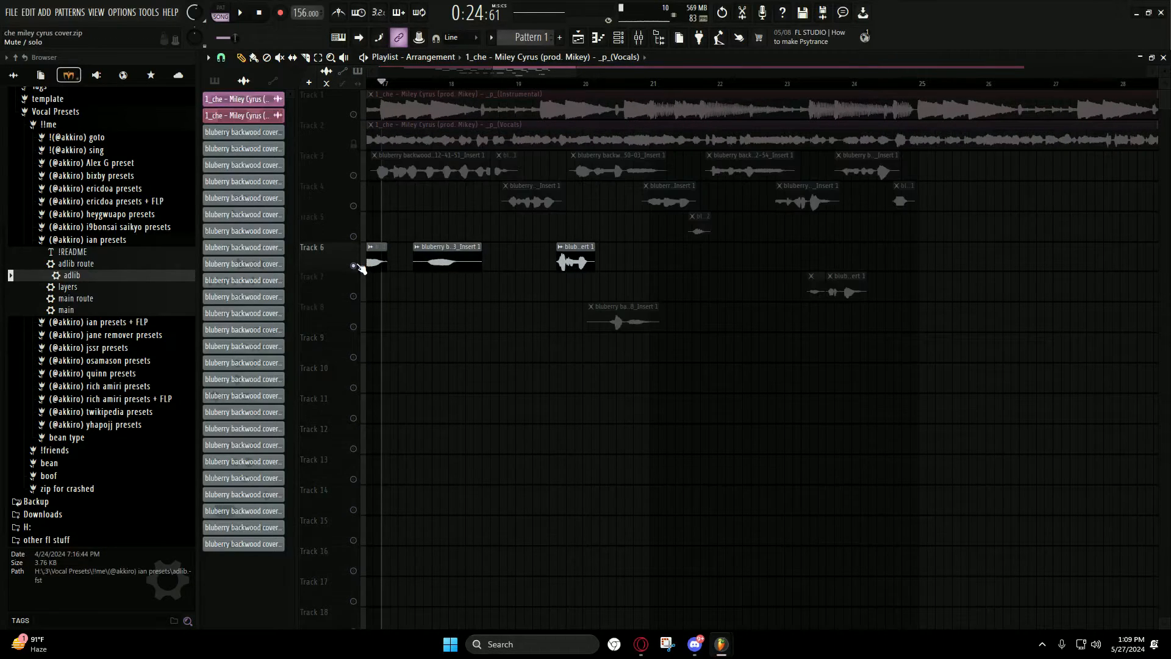
{"action": "left_click", "coordinate": [354, 145], "text": "ctrl"}
{"action": "left_click", "coordinate": [354, 145], "text": "ctrl"}
{"action": "left_click", "coordinate": [353, 145]}
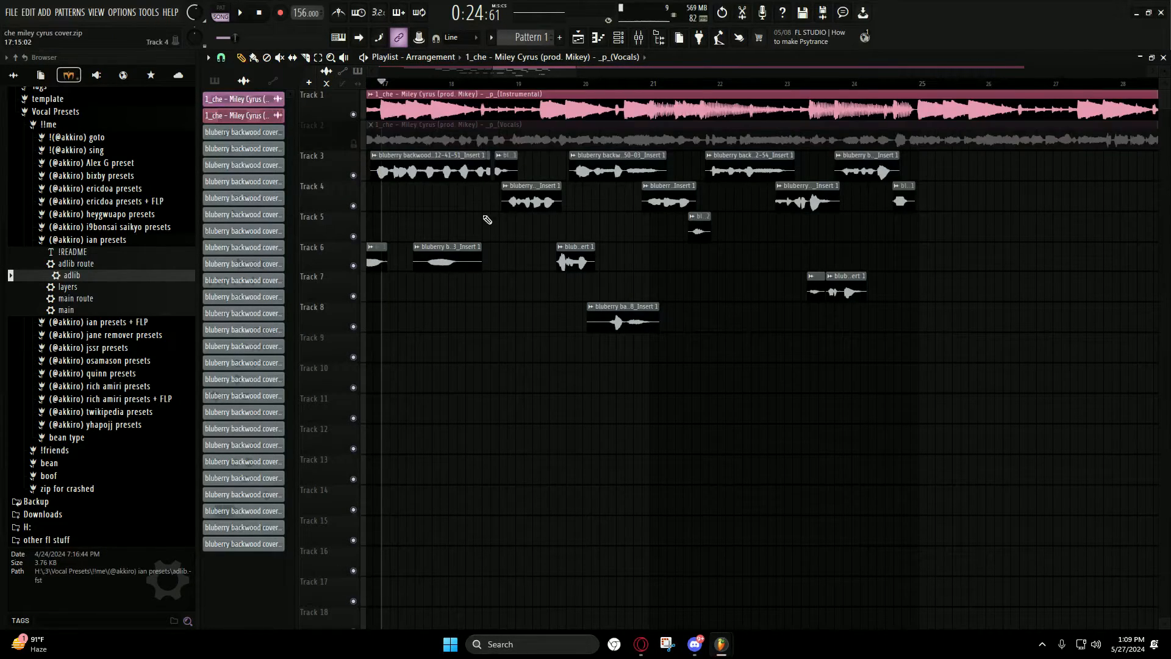
Step: Play the cover from bar 17 into bar 20, check the mixer levels during playback, and stop
{"action": "left_click", "coordinate": [635, 38]}
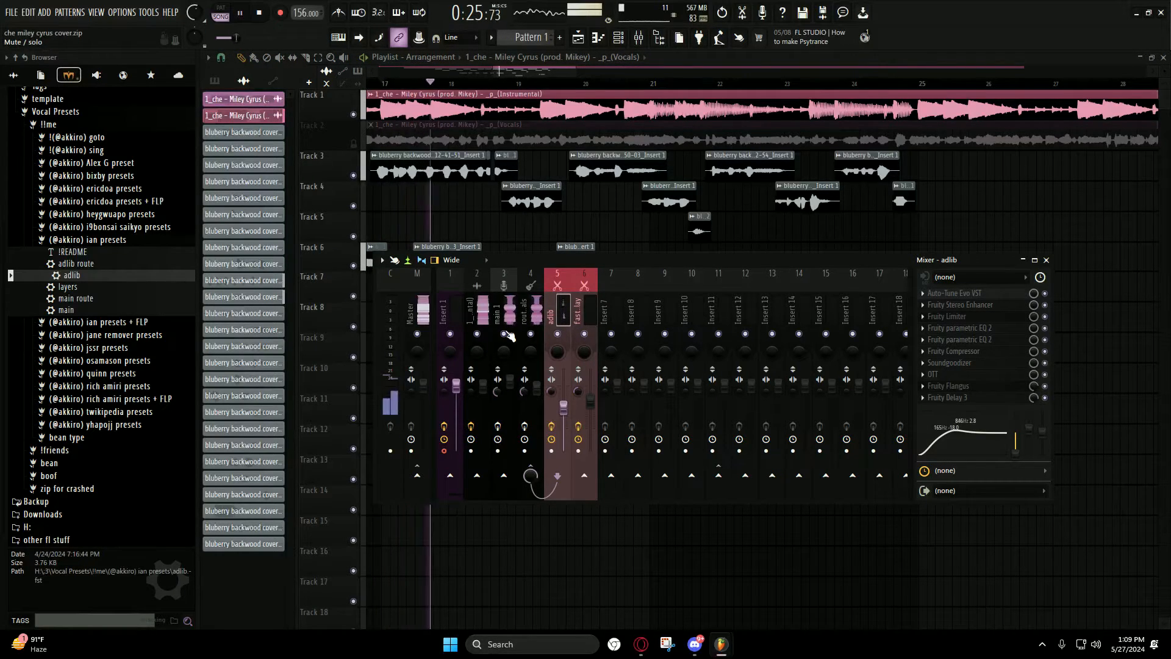
{"action": "key", "text": "F9"}
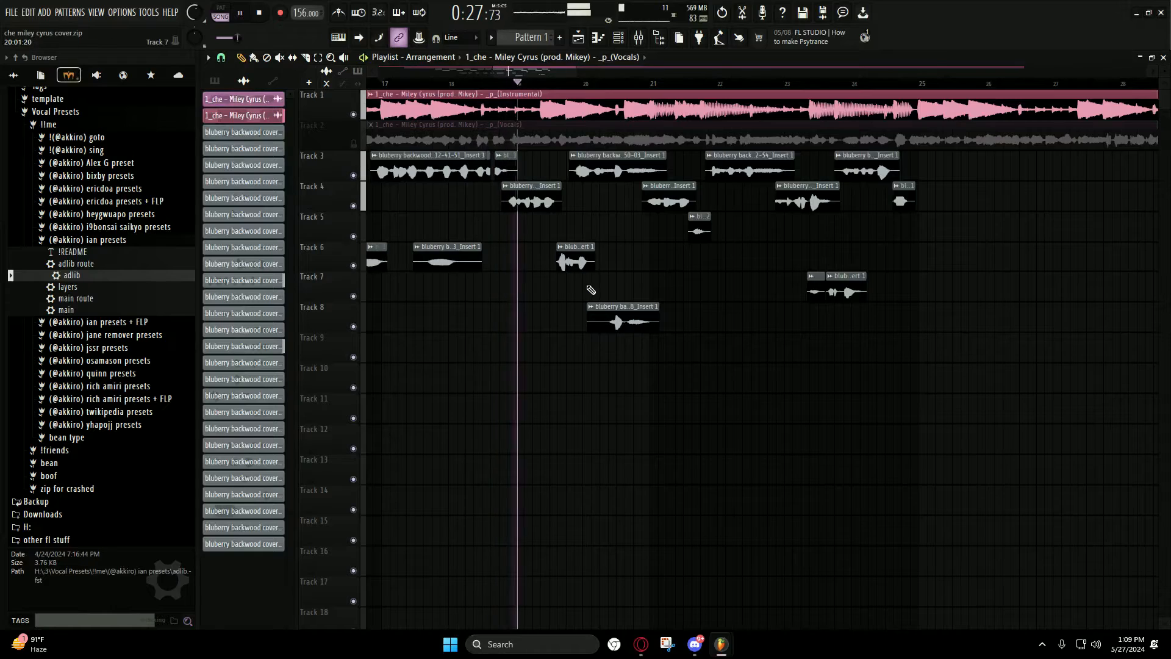
{"action": "scroll", "coordinate": [575, 293], "scroll_direction": "up", "scroll_amount": 3}
{"action": "scroll", "coordinate": [579, 298], "scroll_direction": "down", "scroll_amount": 2}
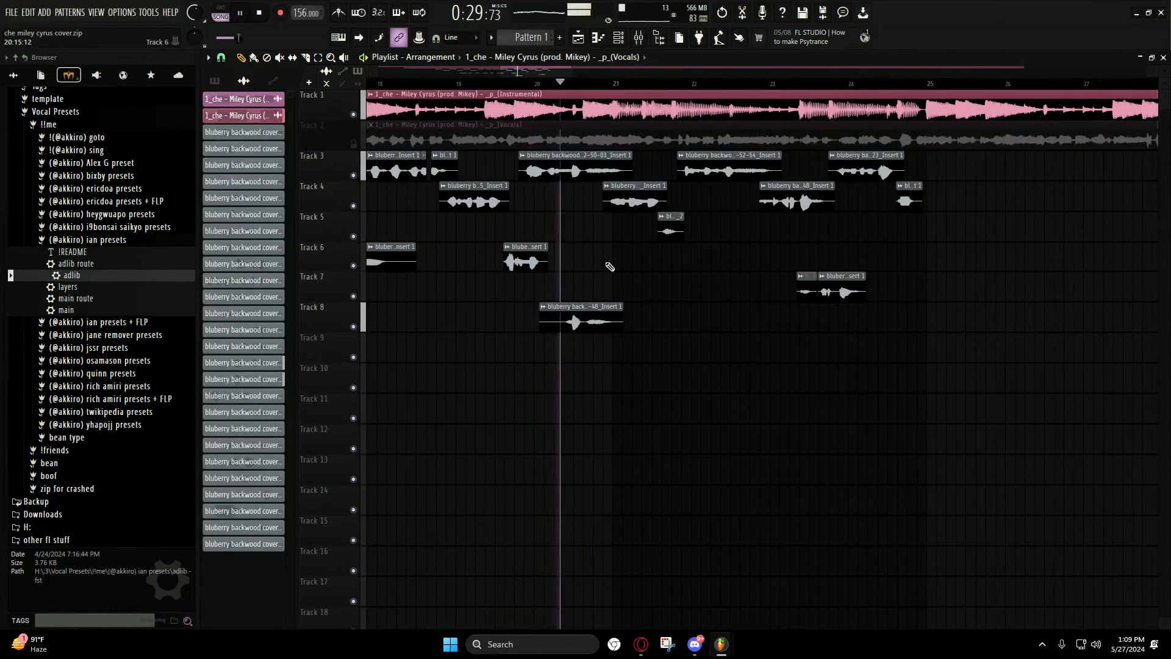
{"action": "key", "text": "space"}
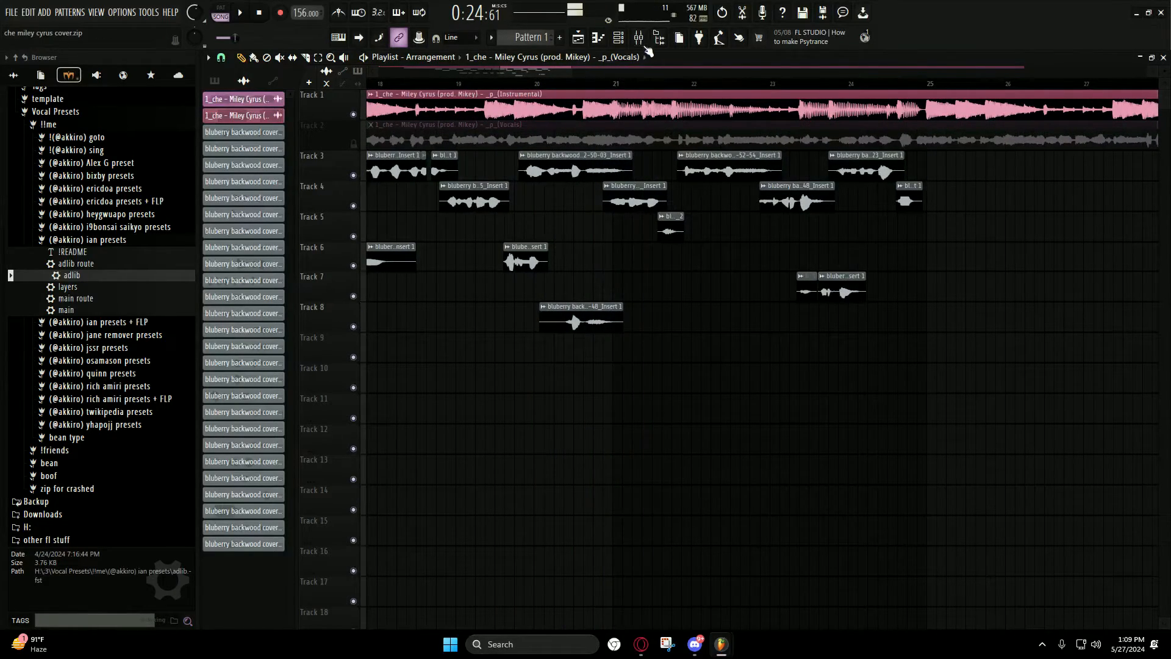
Step: Replay the arrangement from bar 17 up to about bar 20, following the main and adlib clips, and stop playback
{"action": "key", "text": "F9"}
{"action": "key", "text": "F9"}
{"action": "key", "text": "space"}
{"action": "scroll", "coordinate": [388, 299], "scroll_direction": "up", "scroll_amount": 2}
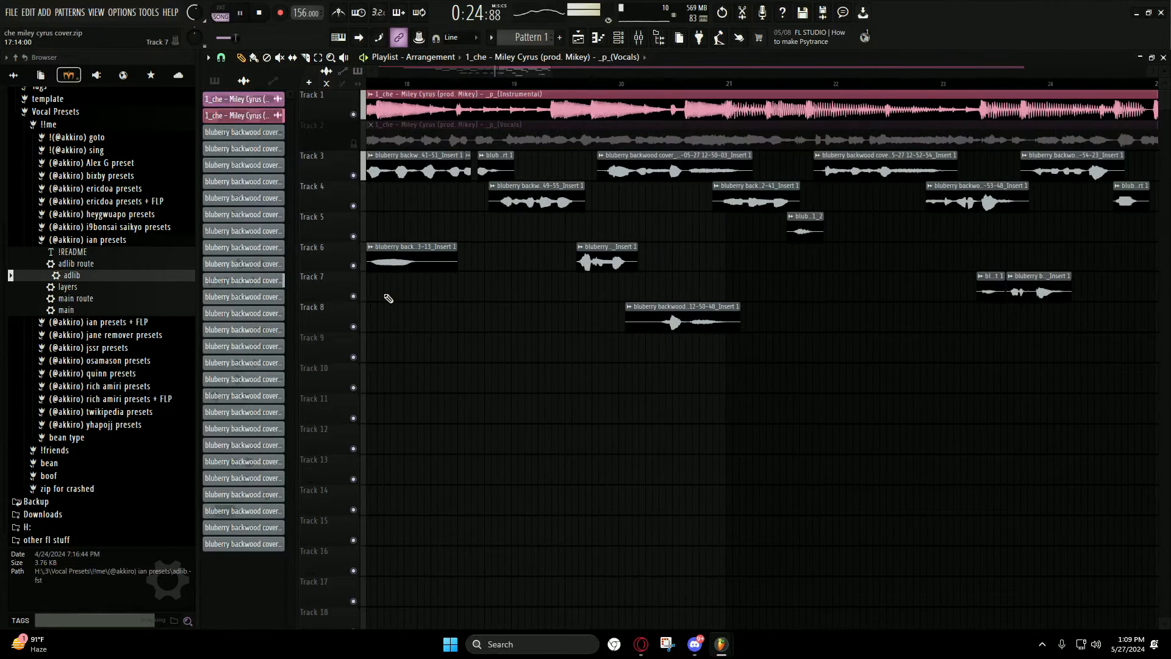
{"action": "left_click", "coordinate": [643, 40]}
{"action": "key", "text": "F9"}
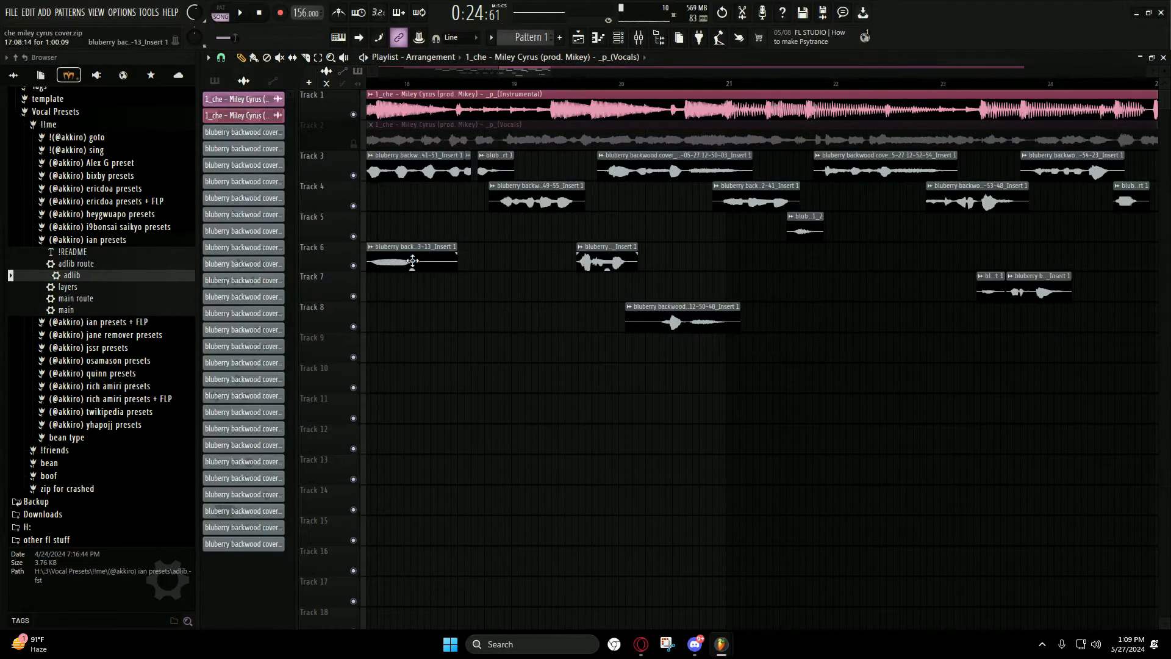
{"action": "left_click_drag", "start_coordinate": [418, 260], "coordinate": [477, 259]}
{"action": "scroll", "coordinate": [511, 89], "scroll_direction": "left", "scroll_amount": 3}
{"action": "key", "text": "space"}
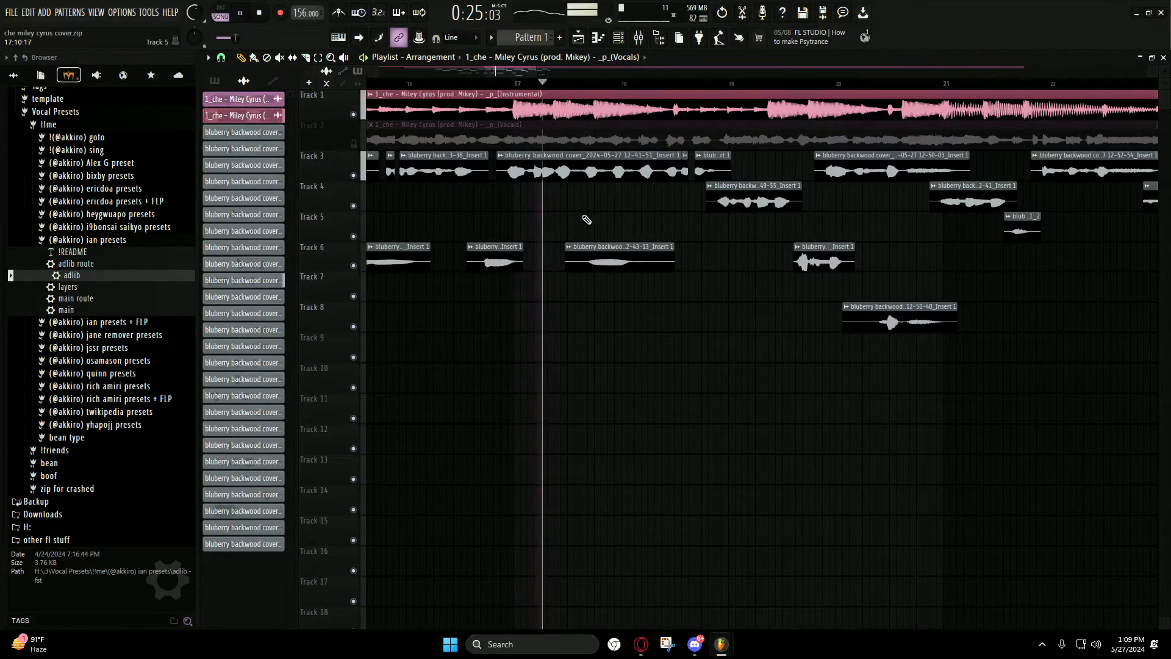
{"action": "scroll", "coordinate": [614, 228], "scroll_direction": "up", "scroll_amount": 2}
{"action": "scroll", "coordinate": [614, 227], "scroll_direction": "down", "scroll_amount": 4}
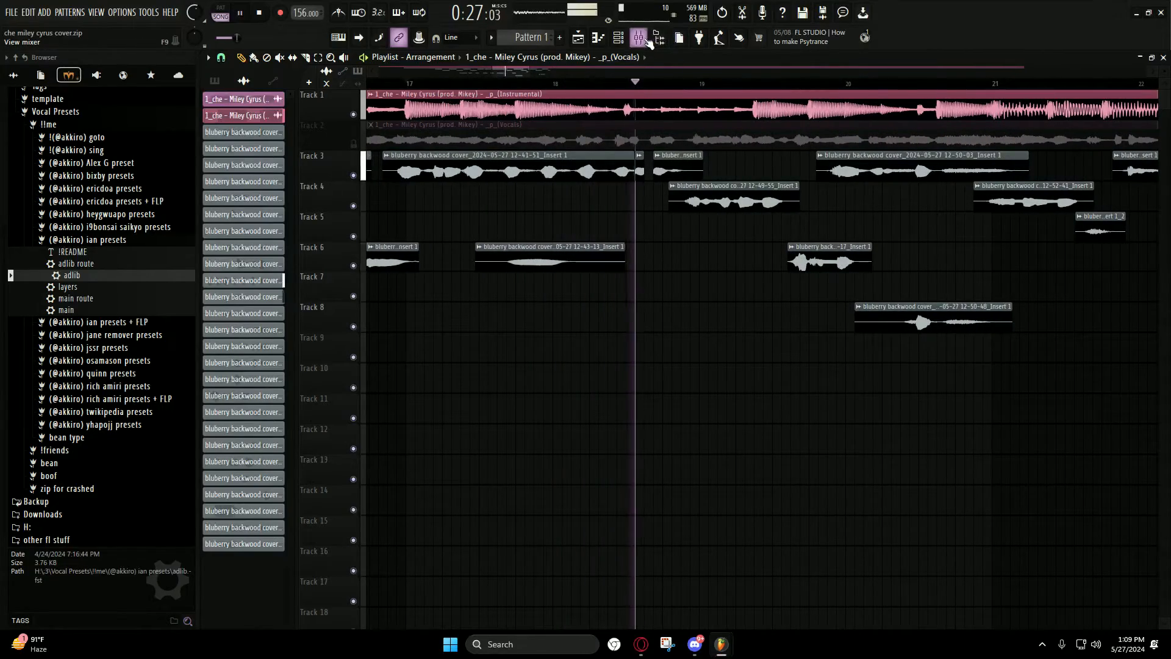
{"action": "scroll", "coordinate": [711, 219], "scroll_direction": "up", "scroll_amount": 2}
{"action": "scroll", "coordinate": [732, 253], "scroll_direction": "up", "scroll_amount": 2}
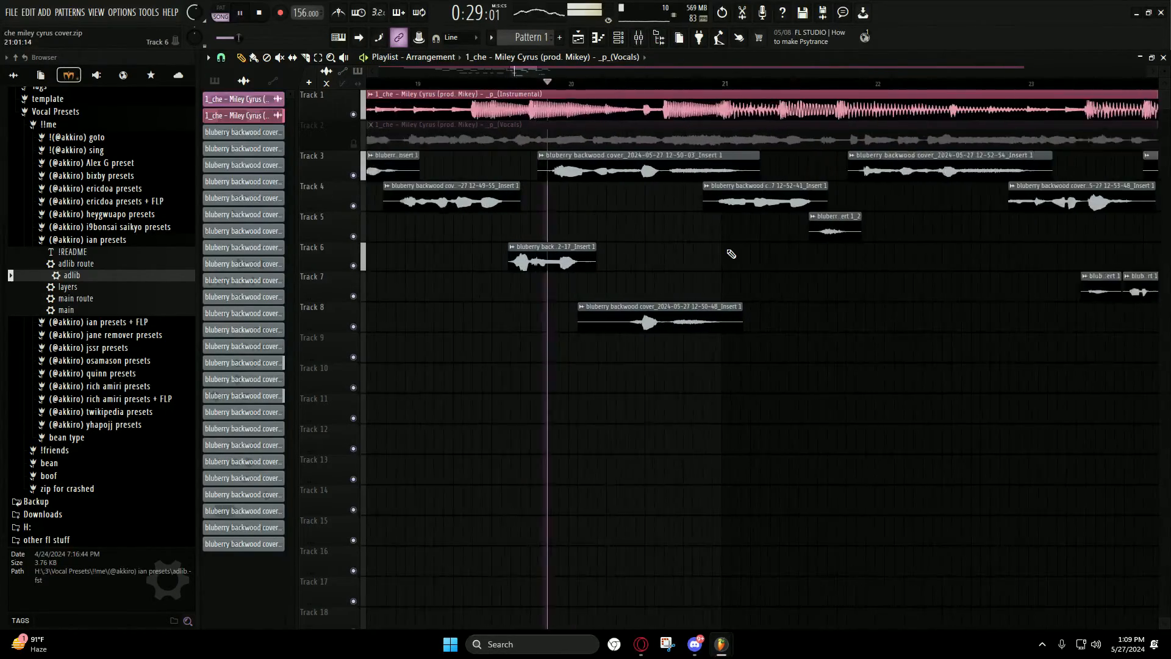
{"action": "key", "text": "space"}
{"action": "key", "text": "F9"}
{"action": "key", "text": "F9"}
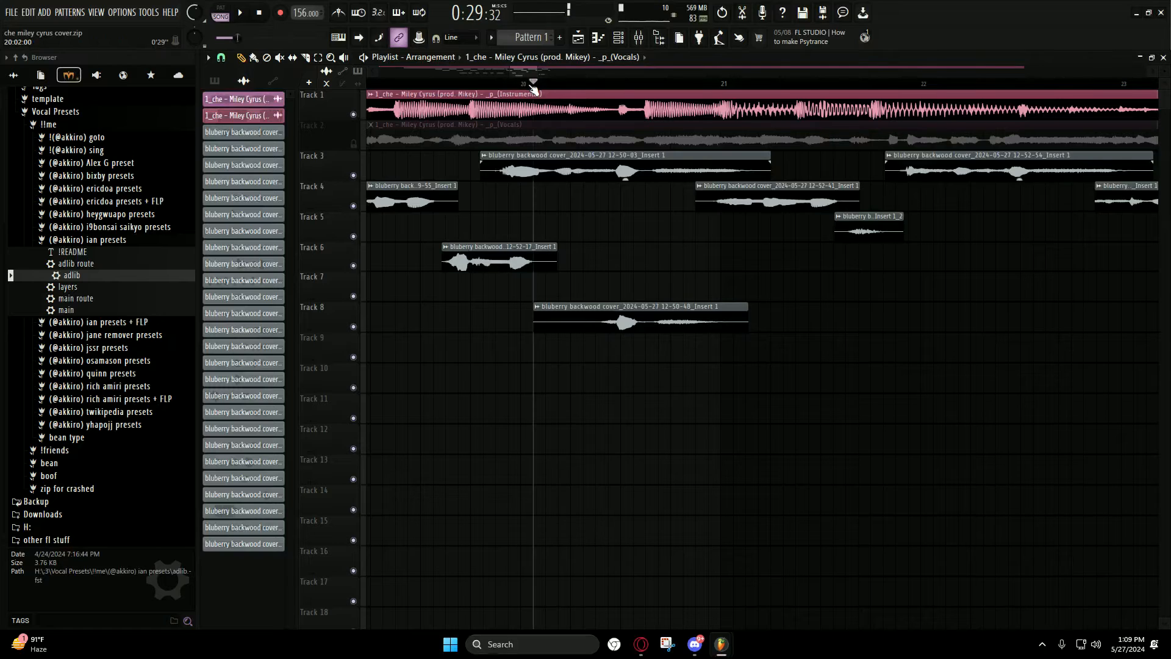
Step: Solo Track 8 and play its vocal clip from just before bar 20
{"action": "left_click", "coordinate": [353, 327], "text": "ctrl"}
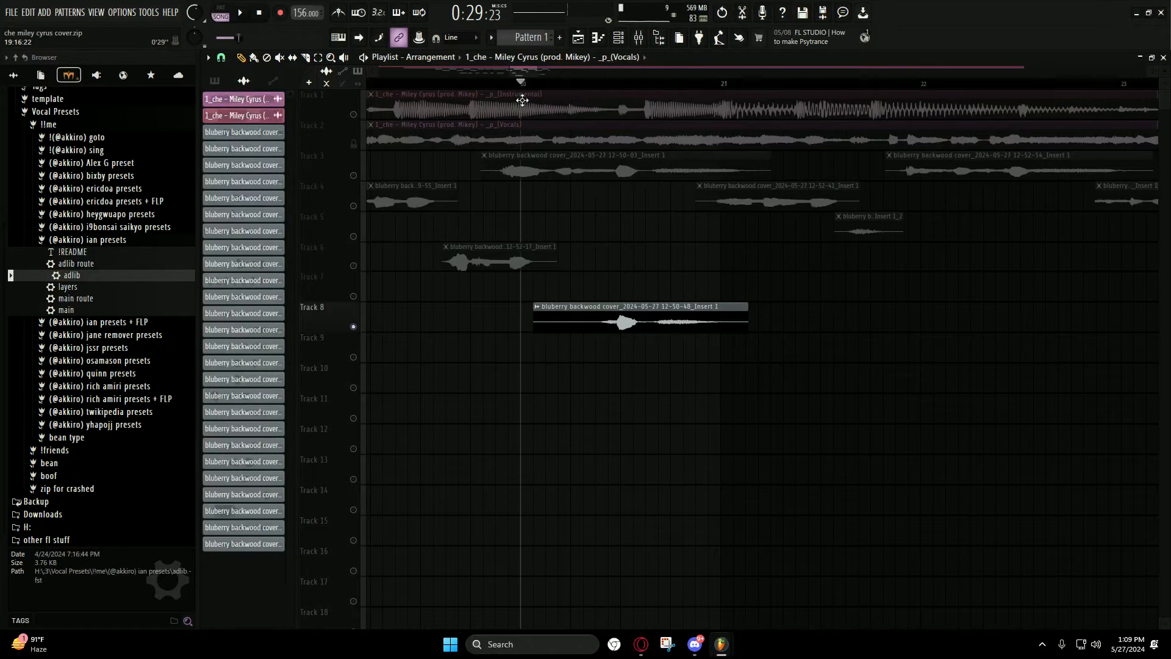
{"action": "scroll", "coordinate": [601, 274], "scroll_direction": "up", "scroll_amount": 2}
{"action": "scroll", "coordinate": [601, 292], "scroll_direction": "down", "scroll_amount": 3}
{"action": "scroll", "coordinate": [601, 291], "scroll_direction": "up", "scroll_amount": 3}
{"action": "scroll", "coordinate": [549, 256], "scroll_direction": "down", "scroll_amount": 3}
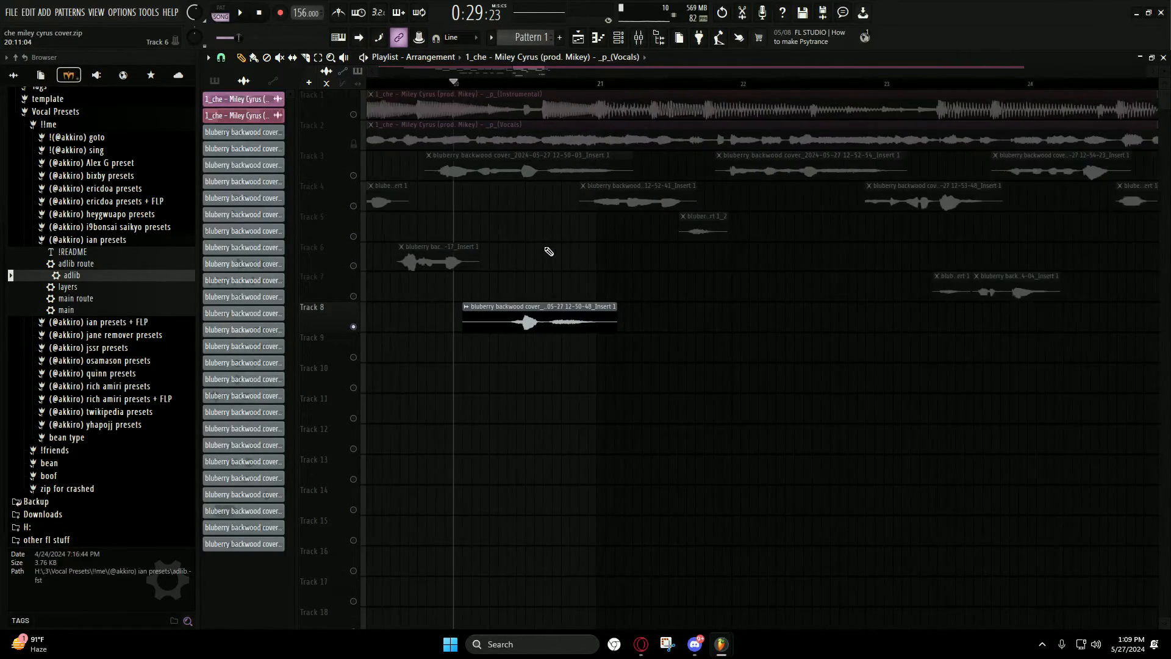
{"action": "scroll", "coordinate": [548, 251], "scroll_direction": "up", "scroll_amount": 1}
{"action": "key", "text": "space"}
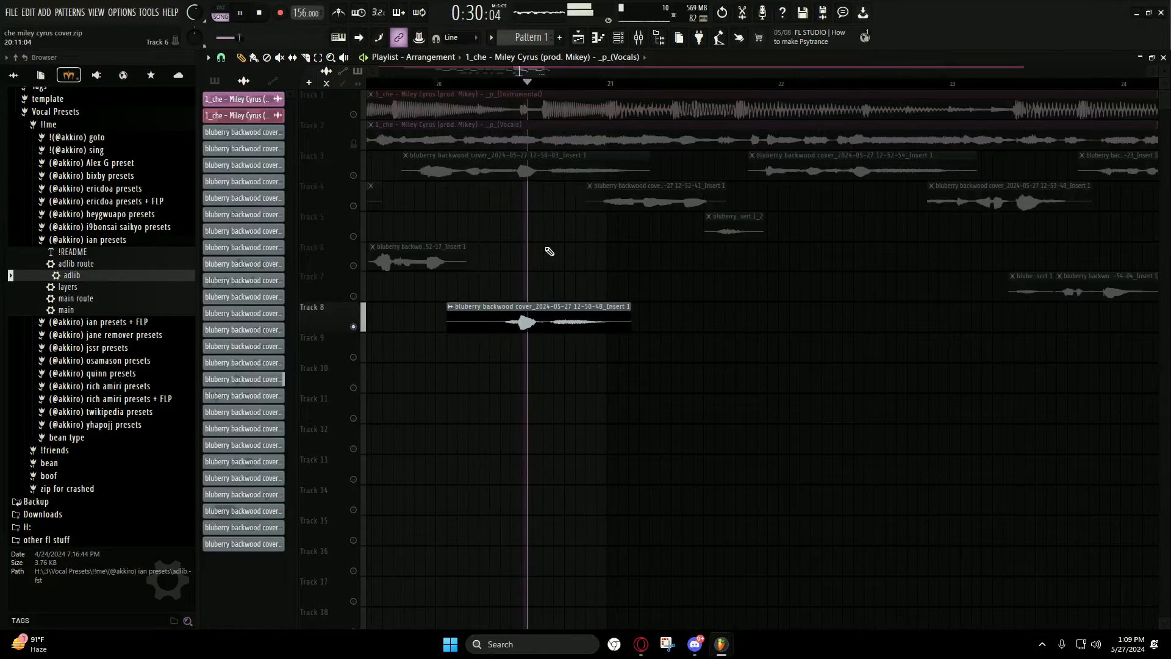
{"action": "key", "text": "space"}
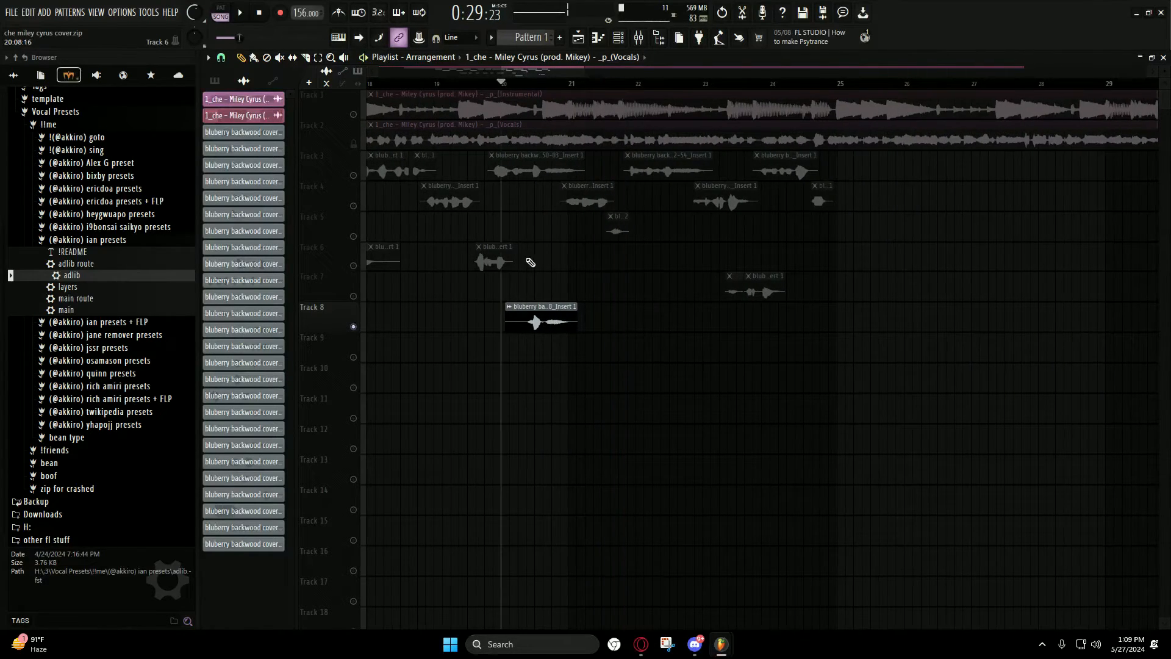
Step: Solo Track 6 and play its last vocal clip from between bars 19 and 20
{"action": "left_click", "coordinate": [549, 260]}
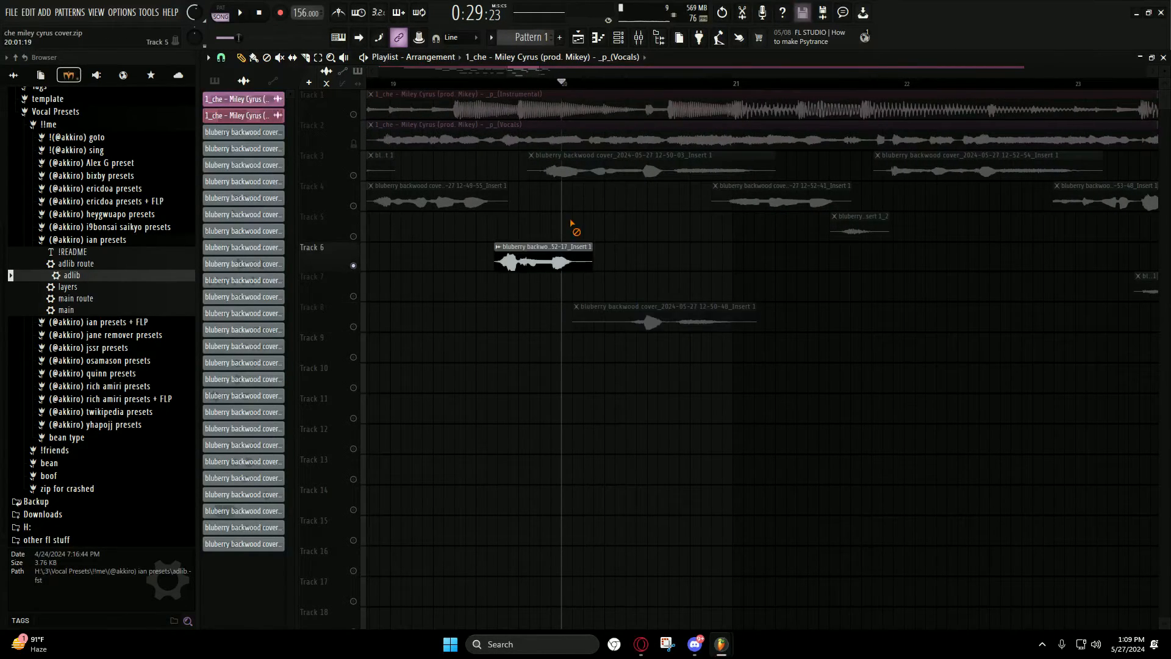
{"action": "left_click", "coordinate": [475, 86]}
{"action": "scroll", "coordinate": [573, 228], "scroll_direction": "up", "scroll_amount": 2}
{"action": "scroll", "coordinate": [574, 227], "scroll_direction": "down", "scroll_amount": 1}
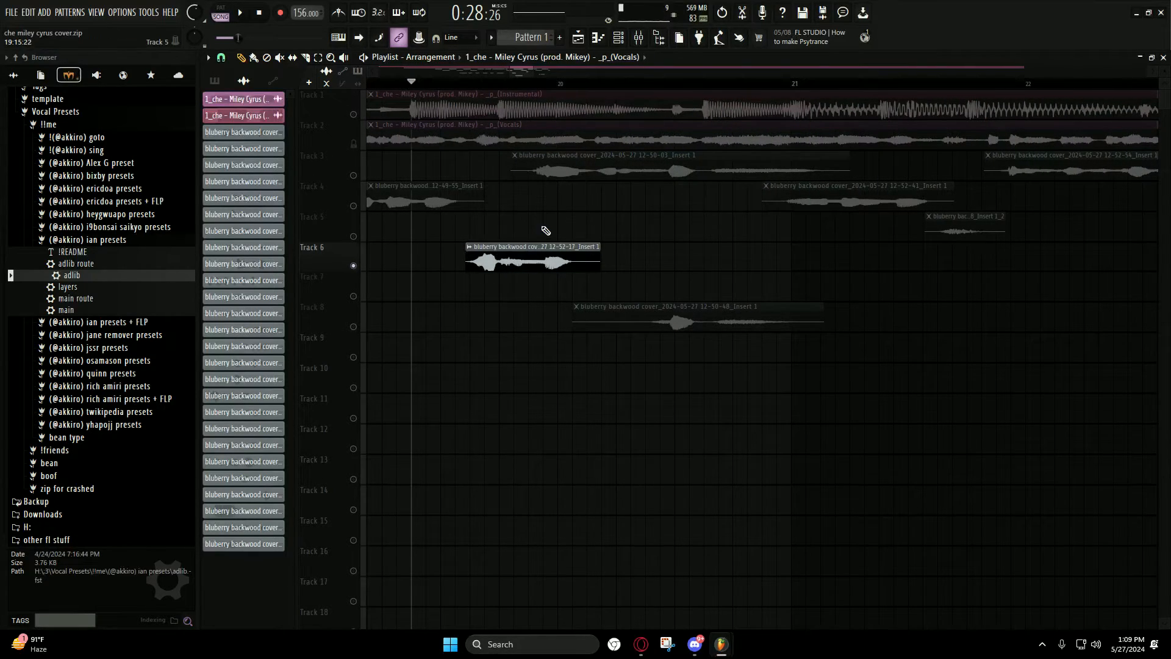
{"action": "key", "text": "space"}
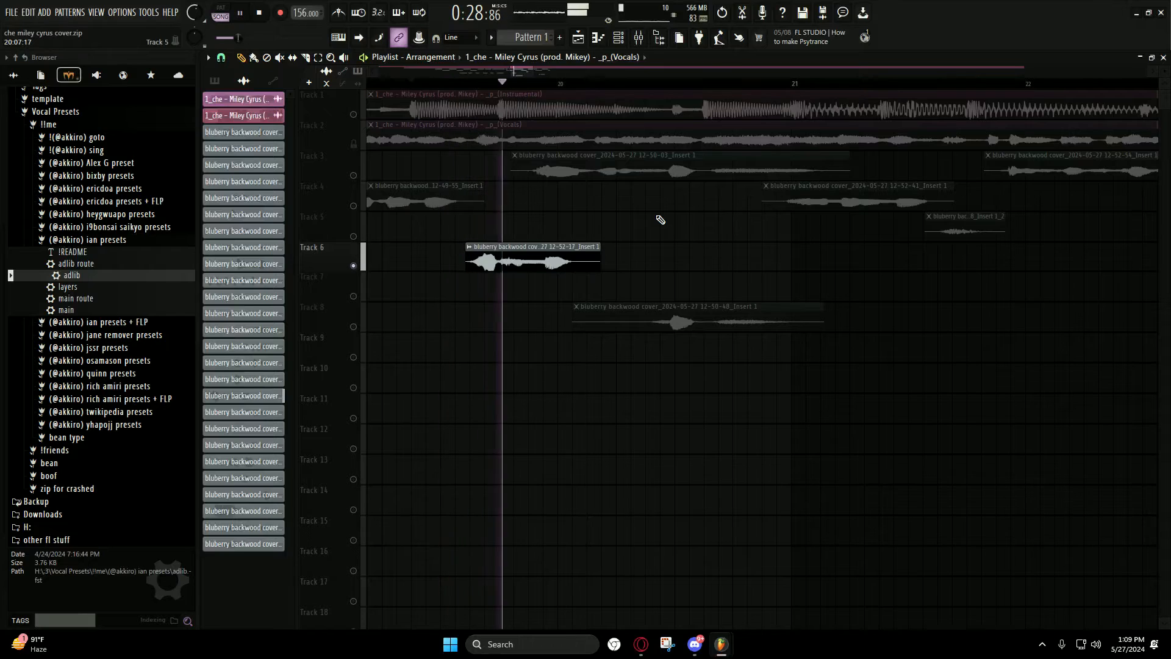
{"action": "key", "text": "space"}
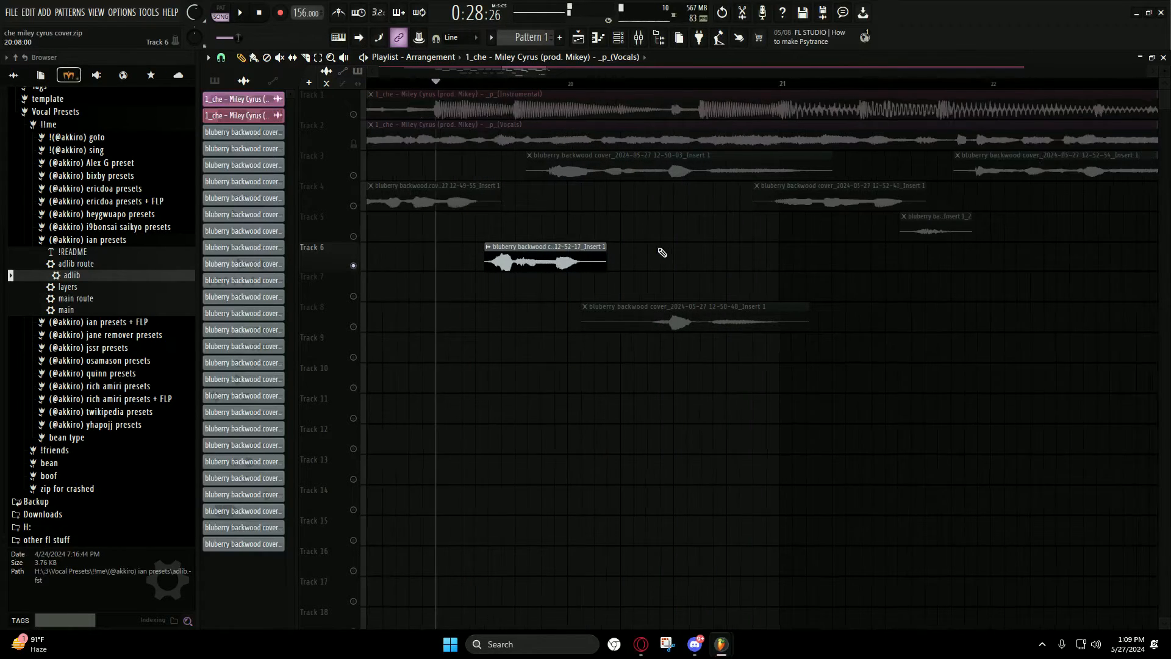
Step: Look over how the soloed Track 6 adlib clips are laid out across the whole song
{"action": "scroll", "coordinate": [659, 254], "scroll_direction": "down", "scroll_amount": 2}
{"action": "scroll", "coordinate": [734, 324], "scroll_direction": "down", "scroll_amount": 1}
{"action": "scroll", "coordinate": [734, 323], "scroll_direction": "up", "scroll_amount": 2}
{"action": "left_click_drag", "start_coordinate": [699, 285], "coordinate": [608, 284]}
{"action": "scroll", "coordinate": [613, 243], "scroll_direction": "down", "scroll_amount": 4}
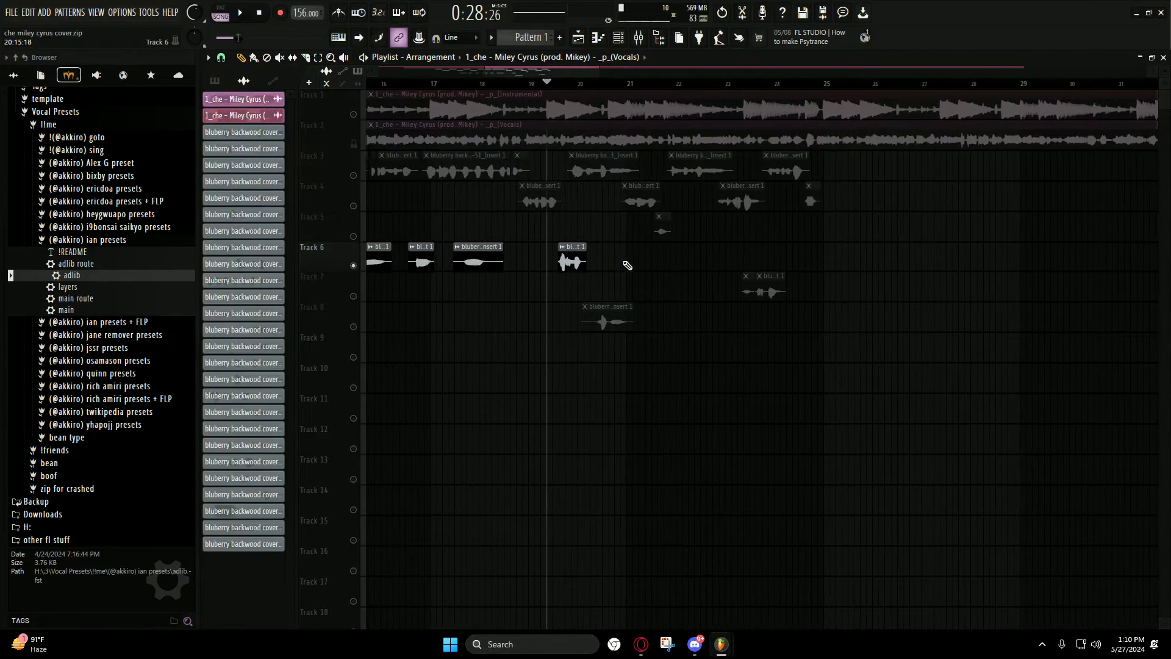
{"action": "scroll", "coordinate": [610, 262], "scroll_direction": "up", "scroll_amount": 5}
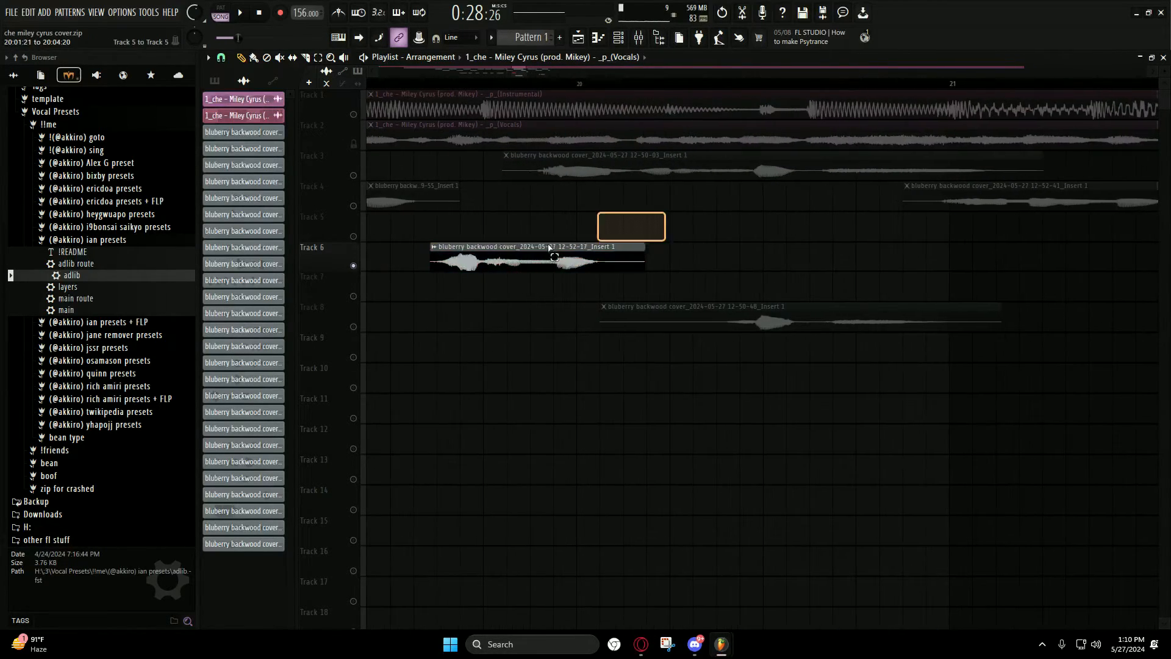
{"action": "scroll", "coordinate": [579, 275], "scroll_direction": "down", "scroll_amount": 6}
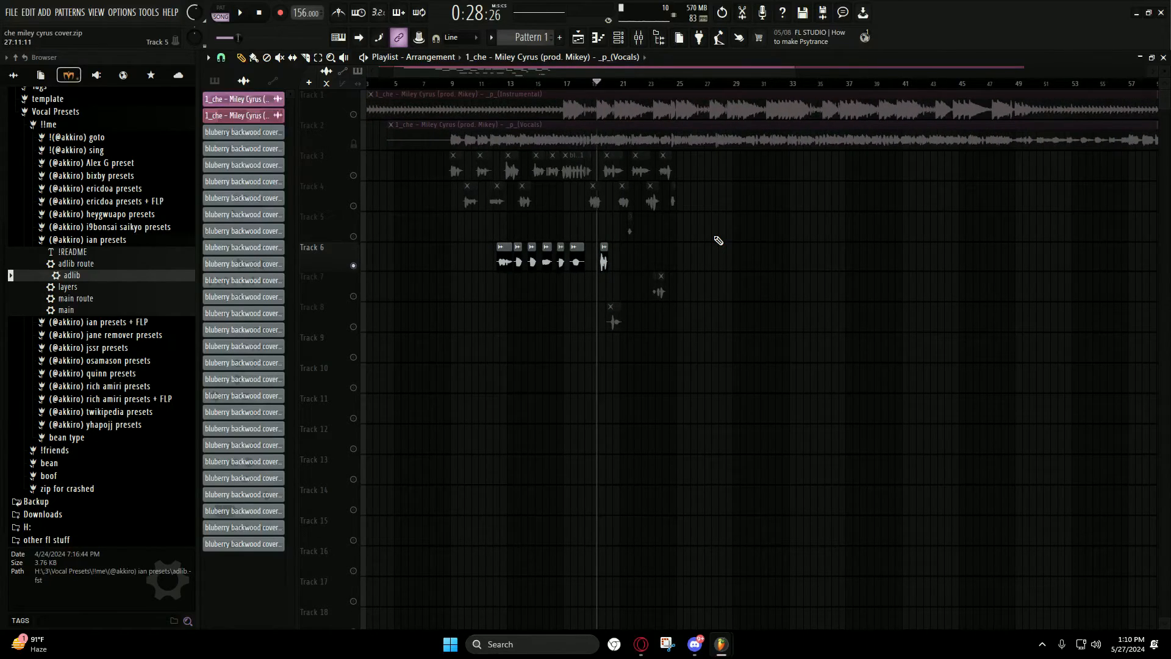
{"action": "scroll", "coordinate": [604, 256], "scroll_direction": "down", "scroll_amount": 5}
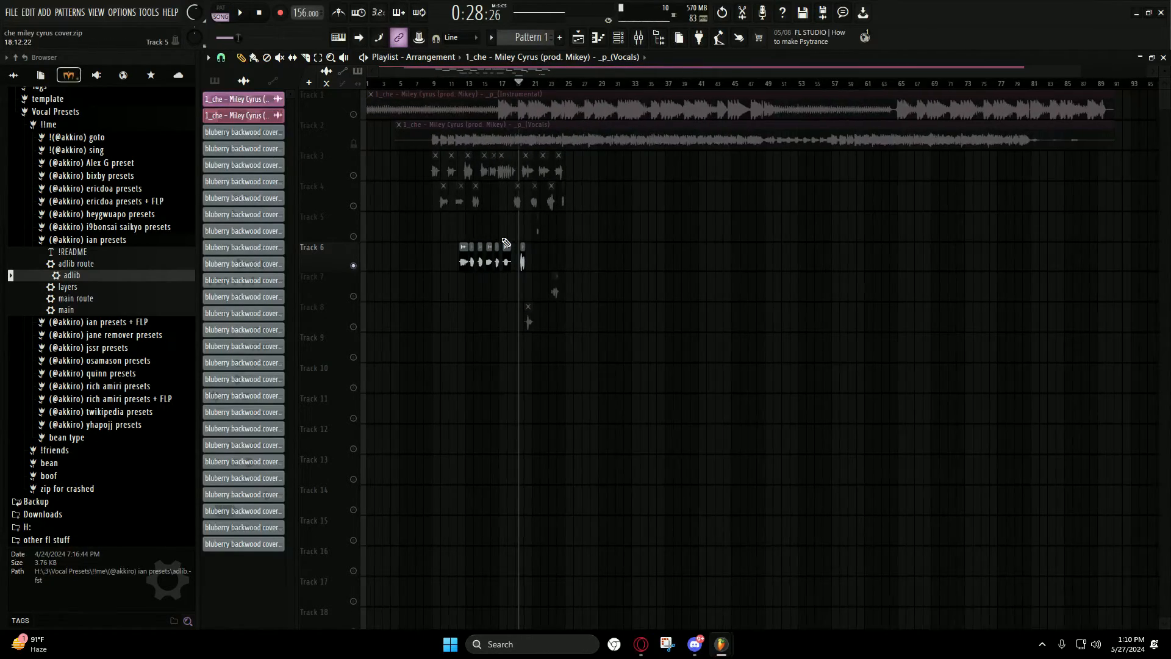
{"action": "scroll", "coordinate": [488, 263], "scroll_direction": "up", "scroll_amount": 4}
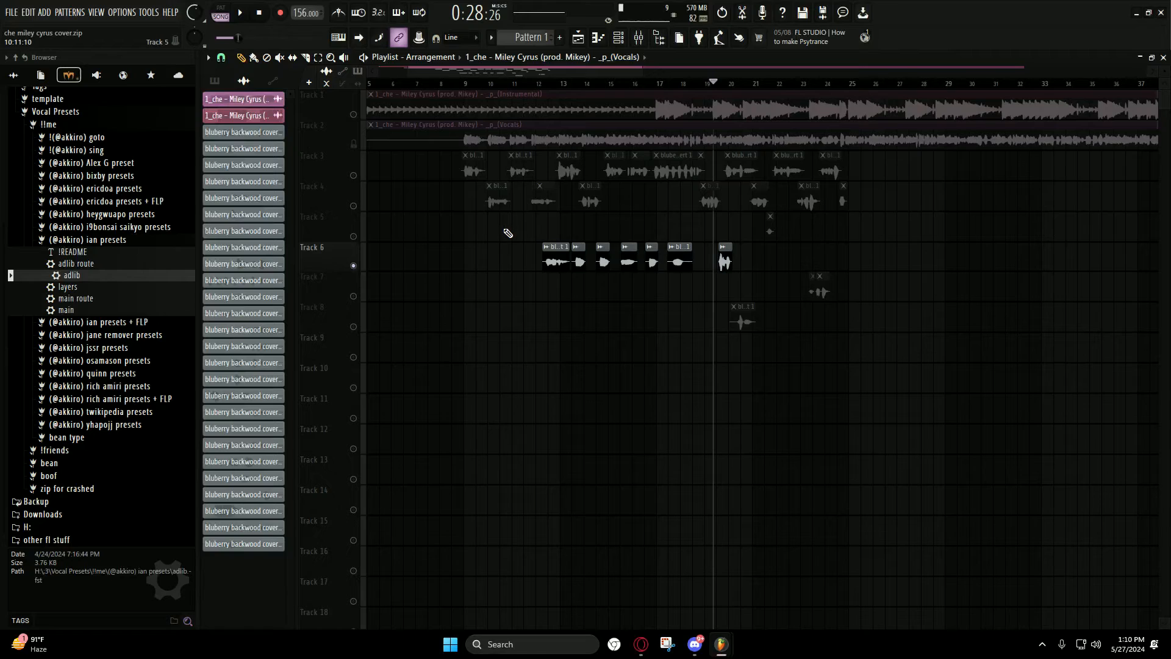
{"action": "scroll", "coordinate": [705, 226], "scroll_direction": "up", "scroll_amount": 4}
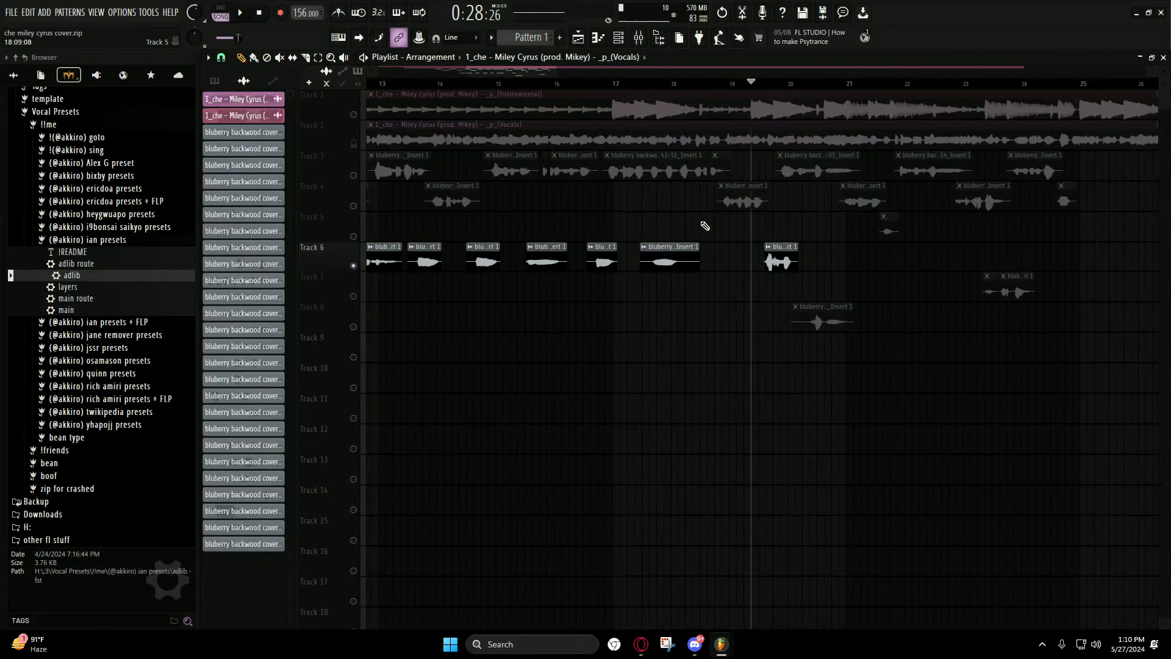
{"action": "scroll", "coordinate": [485, 256], "scroll_direction": "down", "scroll_amount": 3}
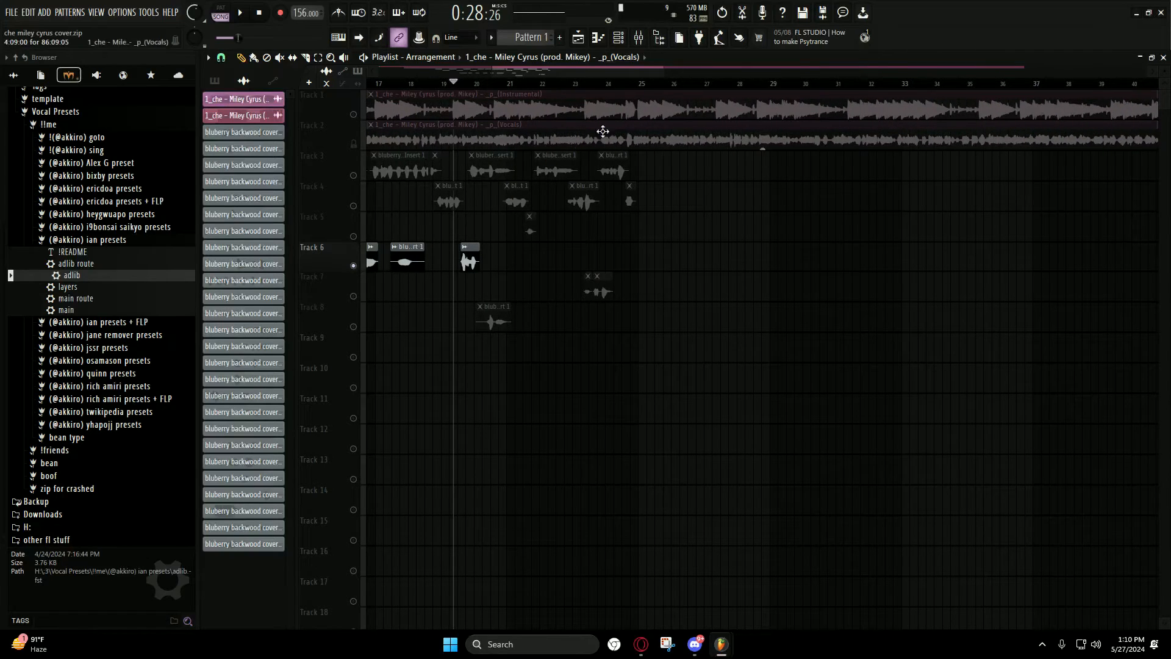
{"action": "scroll", "coordinate": [732, 256], "scroll_direction": "down", "scroll_amount": 2}
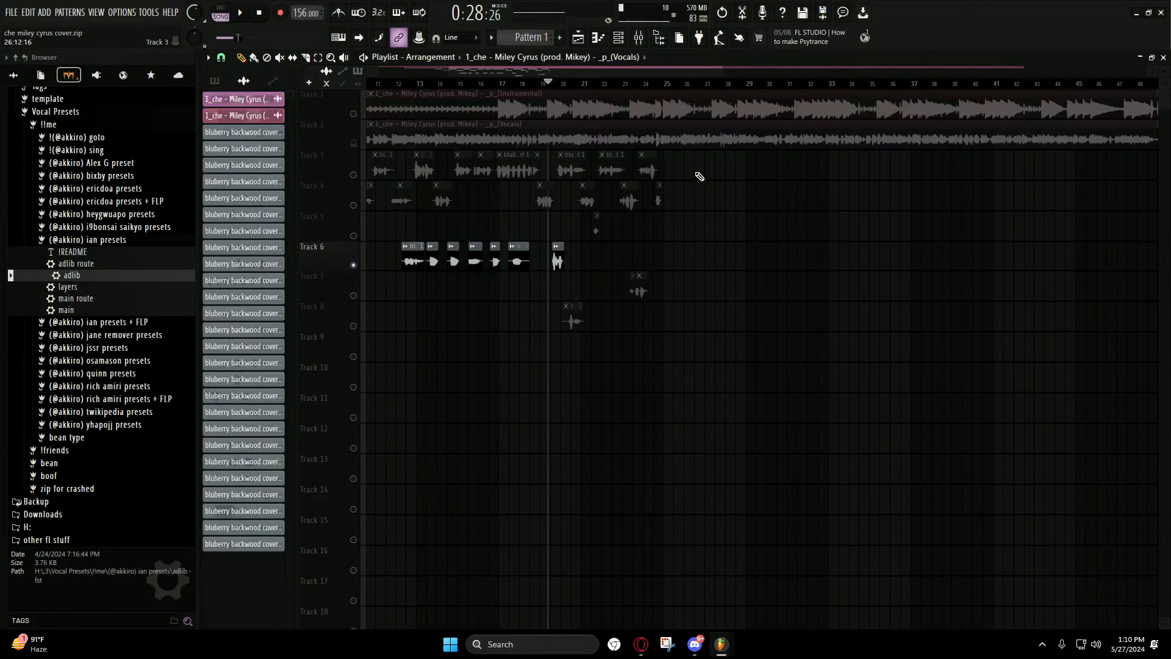
Step: End the Track 6 solo and turn all tracks back on except the original vocals on Track 2
{"action": "left_click", "coordinate": [638, 37]}
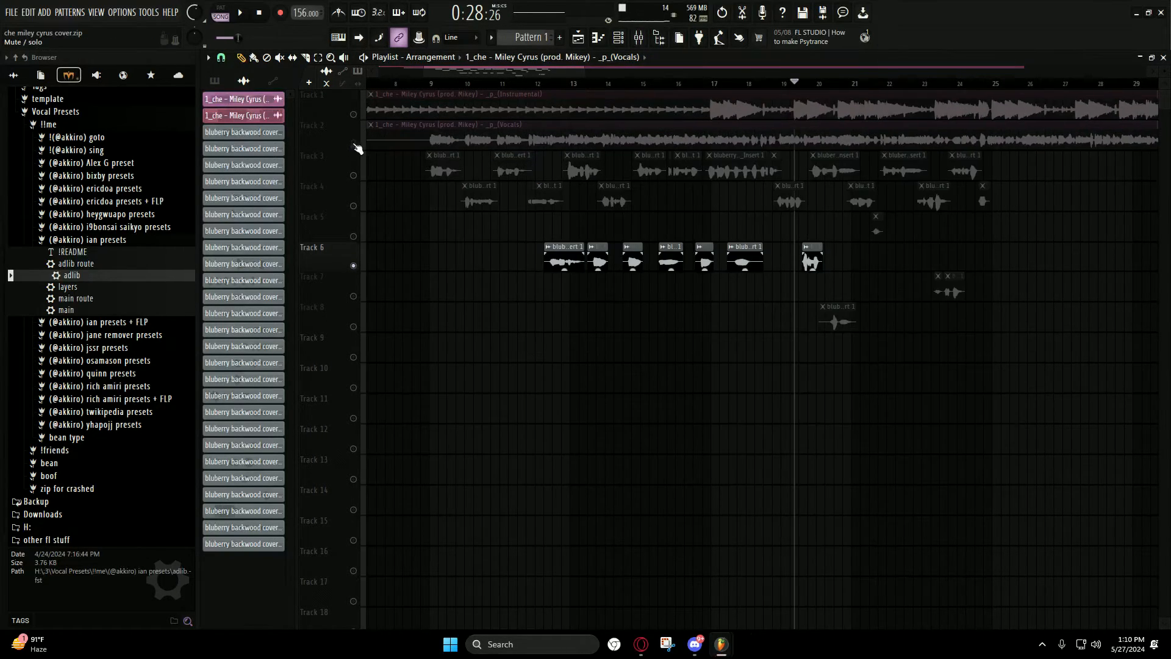
{"action": "right_click", "coordinate": [357, 145]}
{"action": "right_click", "coordinate": [356, 145]}
{"action": "left_click", "coordinate": [357, 145]}
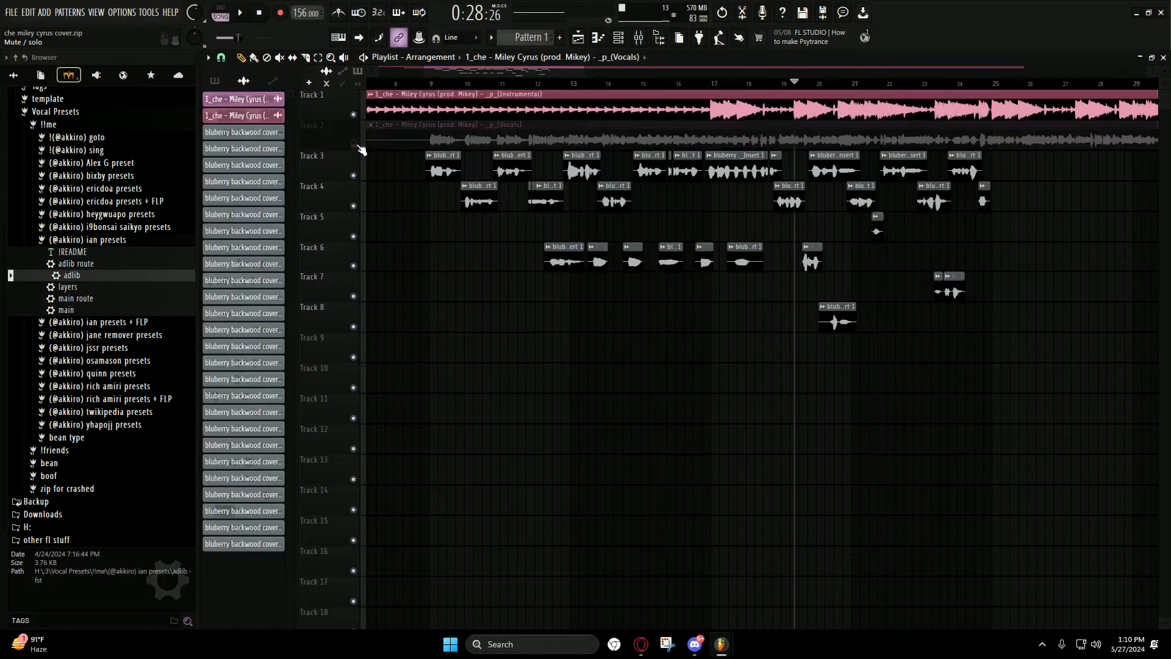
Step: Mute the instrumental on Track 1 and play the recorded vocals alone from just before bar 9
{"action": "key", "text": "F9"}
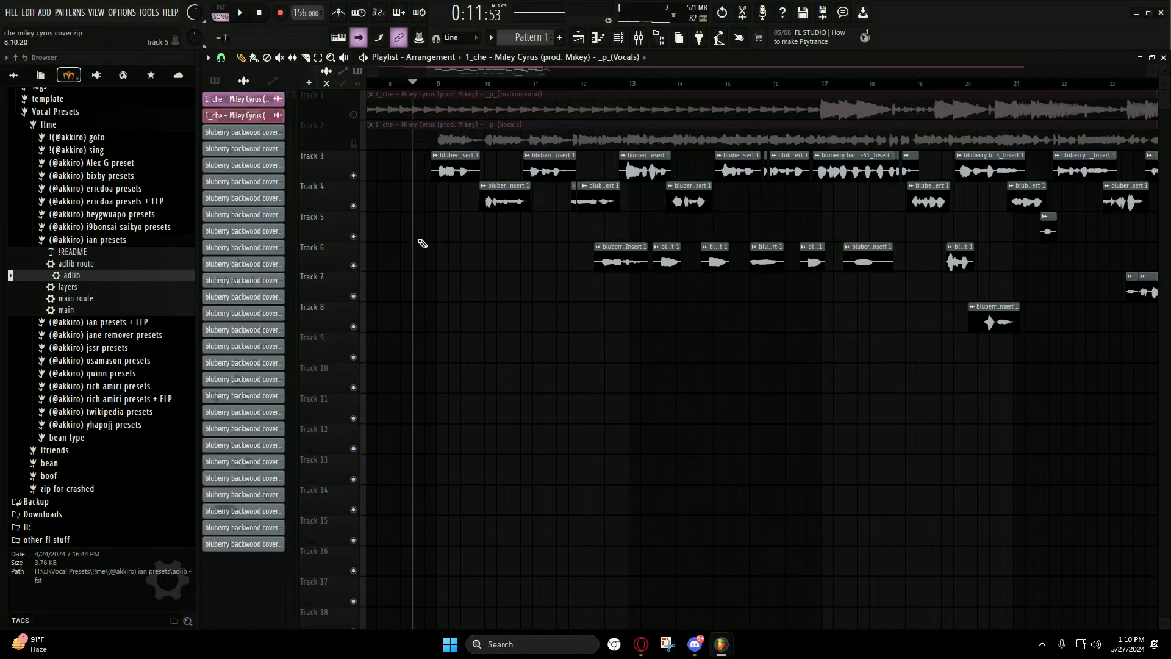
{"action": "scroll", "coordinate": [422, 244], "scroll_direction": "up", "scroll_amount": 5}
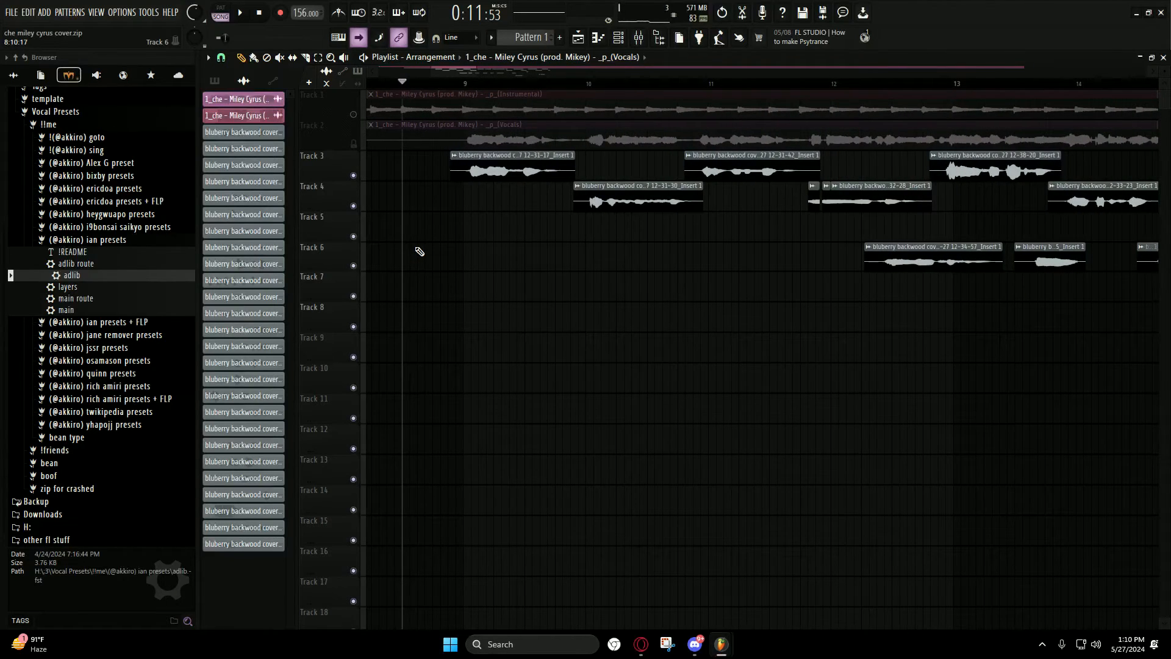
{"action": "scroll", "coordinate": [507, 268], "scroll_direction": "down", "scroll_amount": 5}
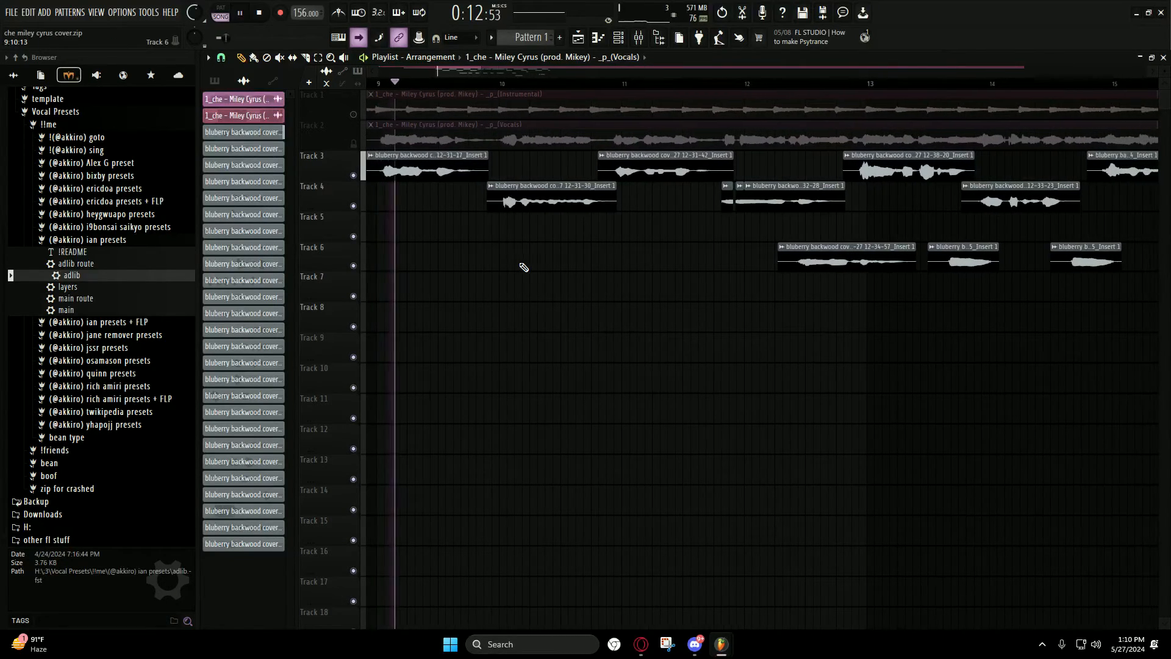
{"action": "left_click", "coordinate": [638, 38]}
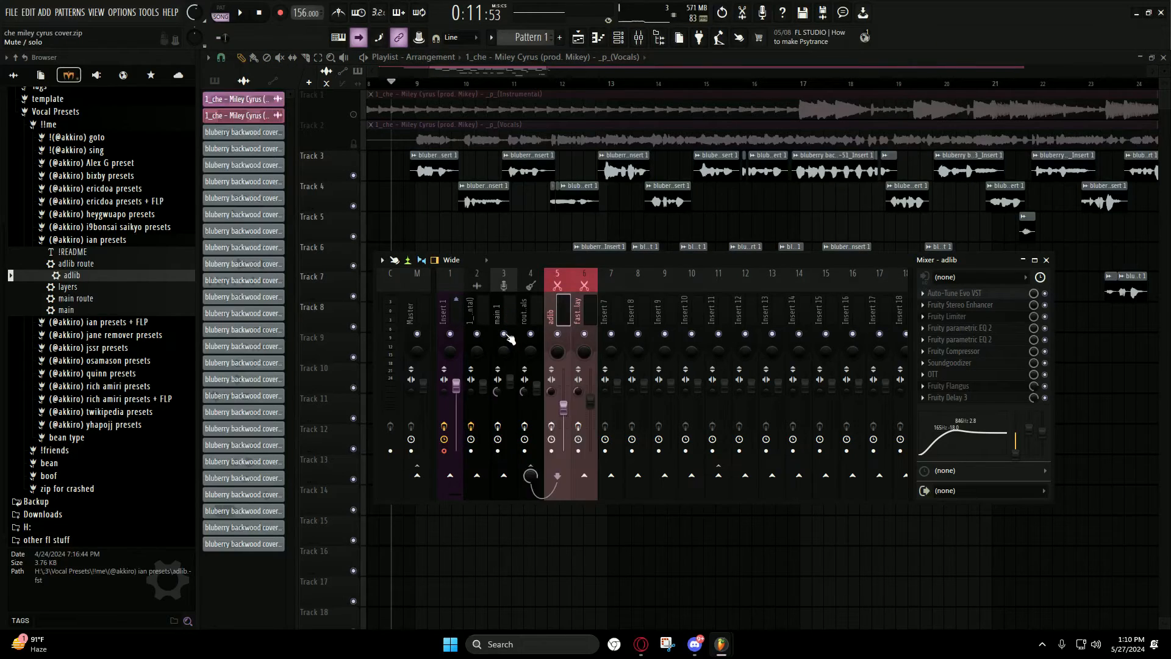
{"action": "key", "text": "F9"}
{"action": "key", "text": "space"}
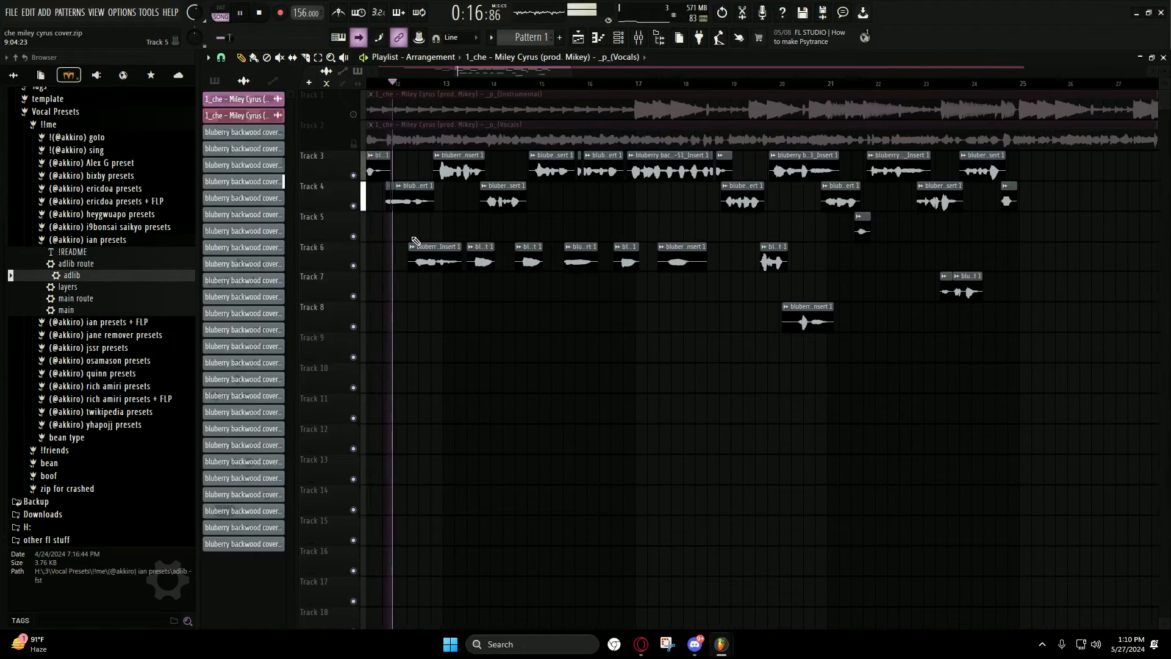
Step: Show the mixer during playback and select the route for all vocals track to view its effects
{"action": "key", "text": "F9"}
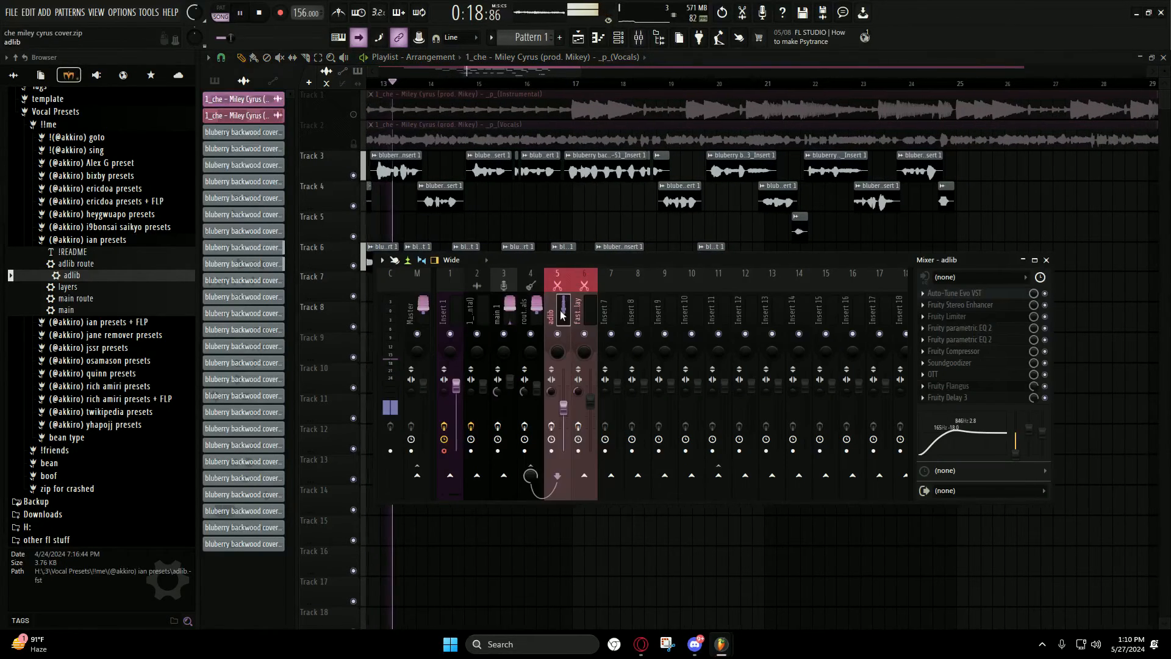
{"action": "left_click", "coordinate": [533, 322]}
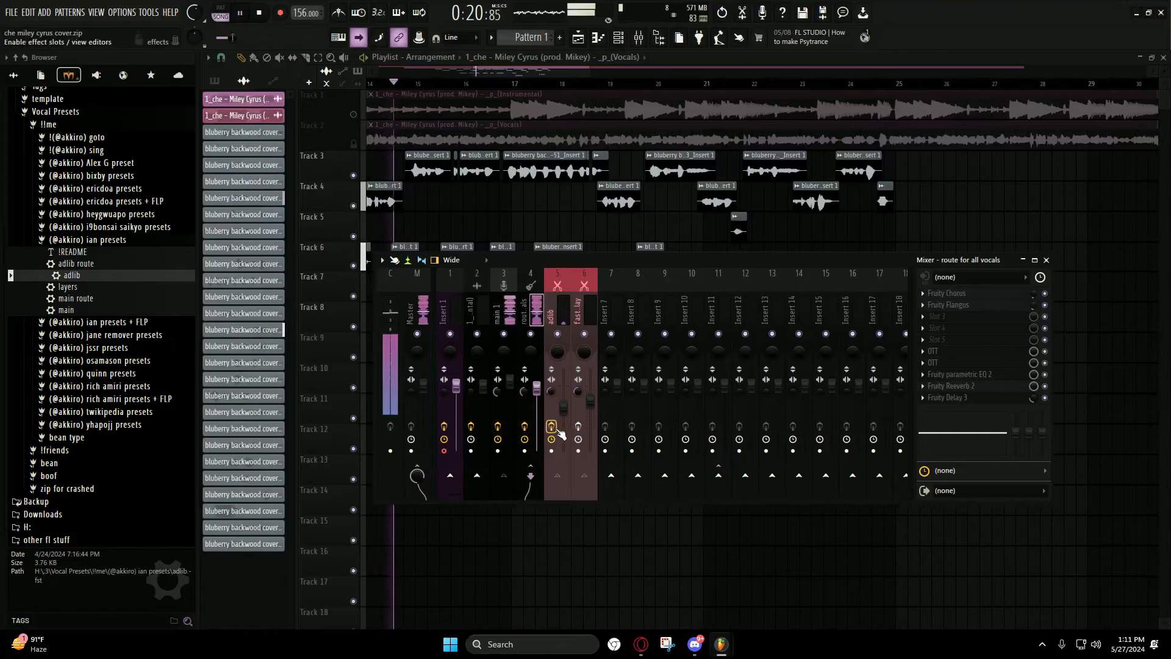
Step: Select the empty Insert 8 mixer track and close the mixer to see the vocal arrangement in the playlist
{"action": "left_click", "coordinate": [639, 310]}
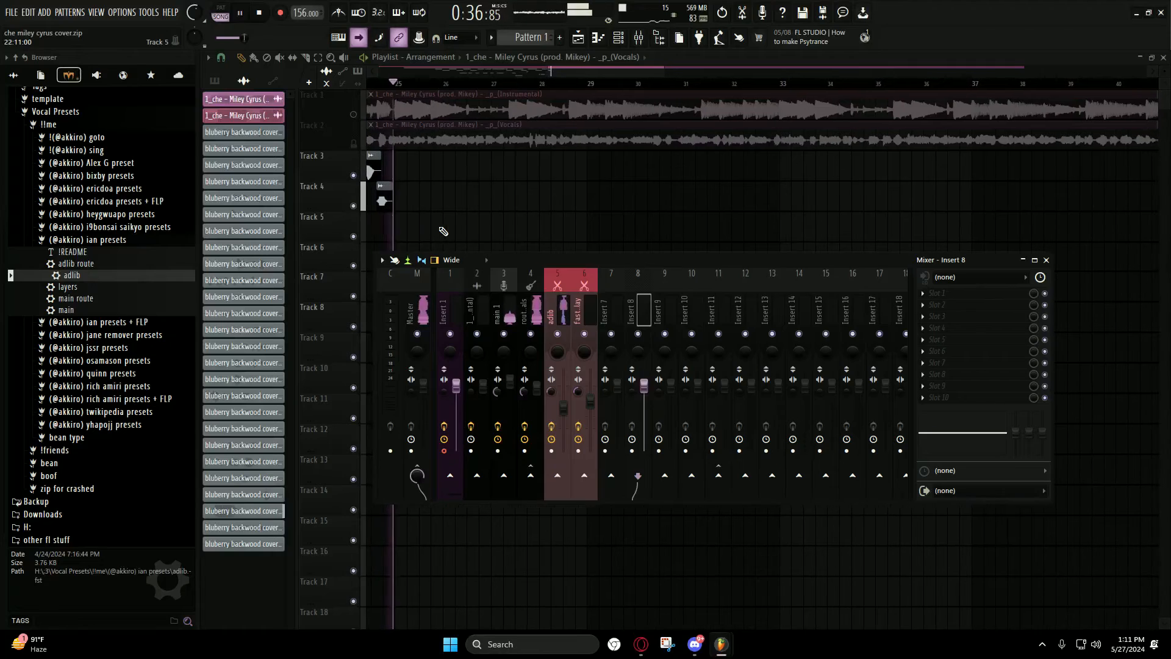
{"action": "key", "text": "F9"}
{"action": "scroll", "coordinate": [515, 285], "scroll_direction": "down", "scroll_amount": 5}
Step: Record a very short take on Track 3 past the last vocal clip and stop playback
{"action": "left_click", "coordinate": [280, 12]}
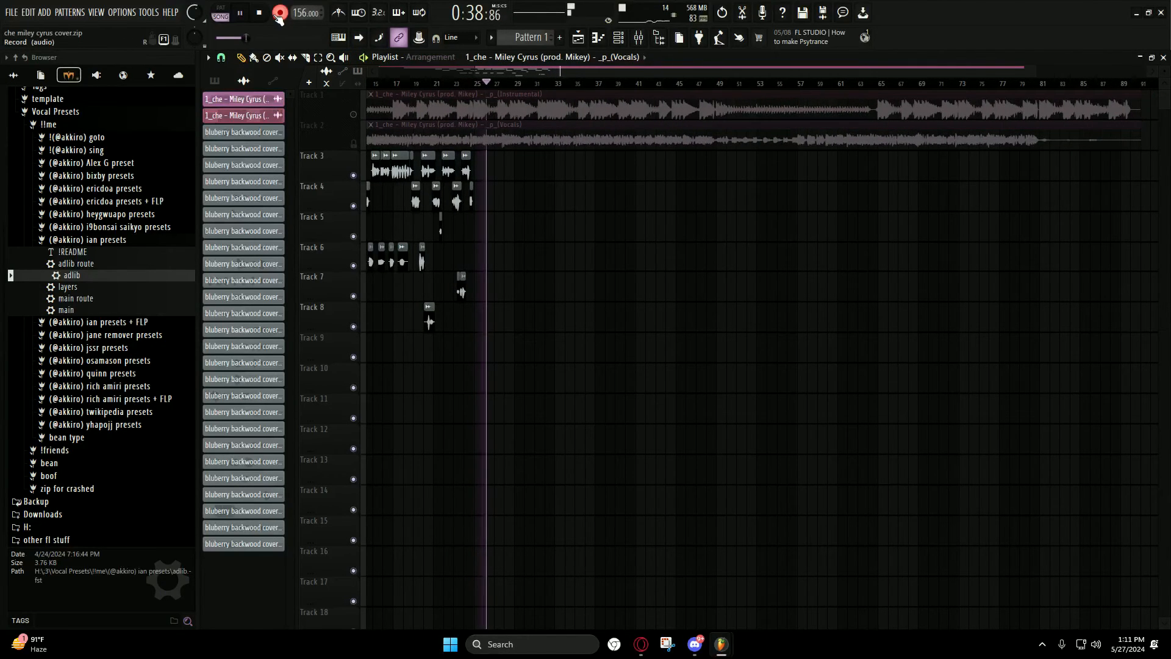
{"action": "key", "text": "space"}
{"action": "left_click", "coordinate": [266, 14]}
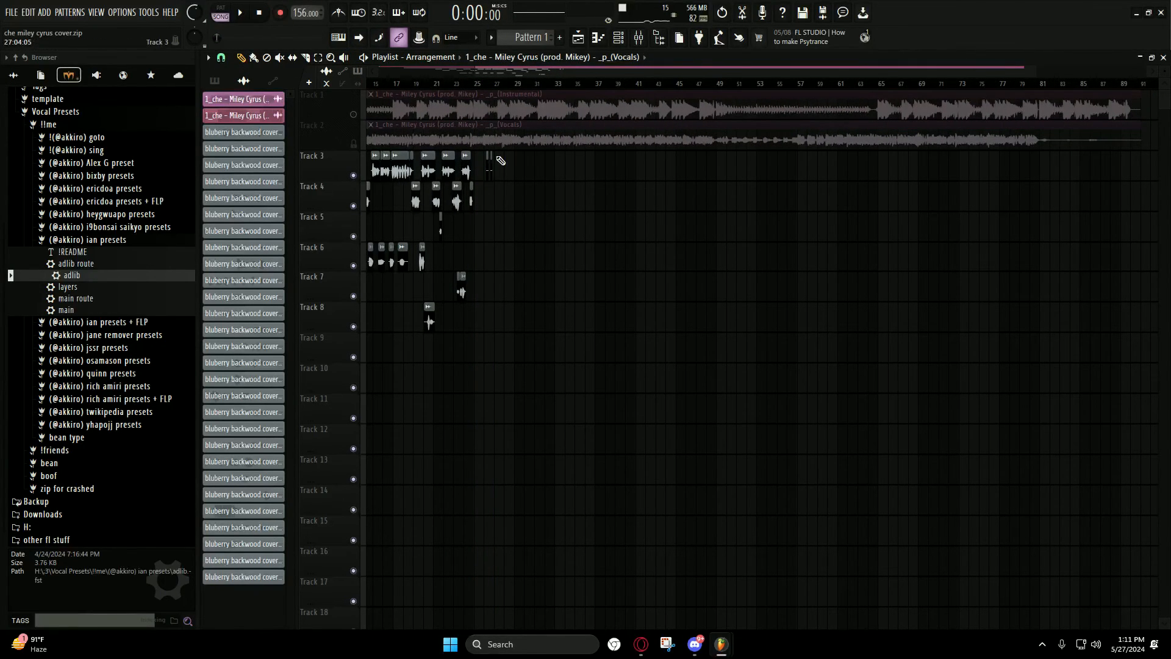
Step: Look over how the recorded vocal clips are arranged on Tracks 3 to 8 and place the playhead at bar 8
{"action": "scroll", "coordinate": [411, 246], "scroll_direction": "up", "scroll_amount": 3}
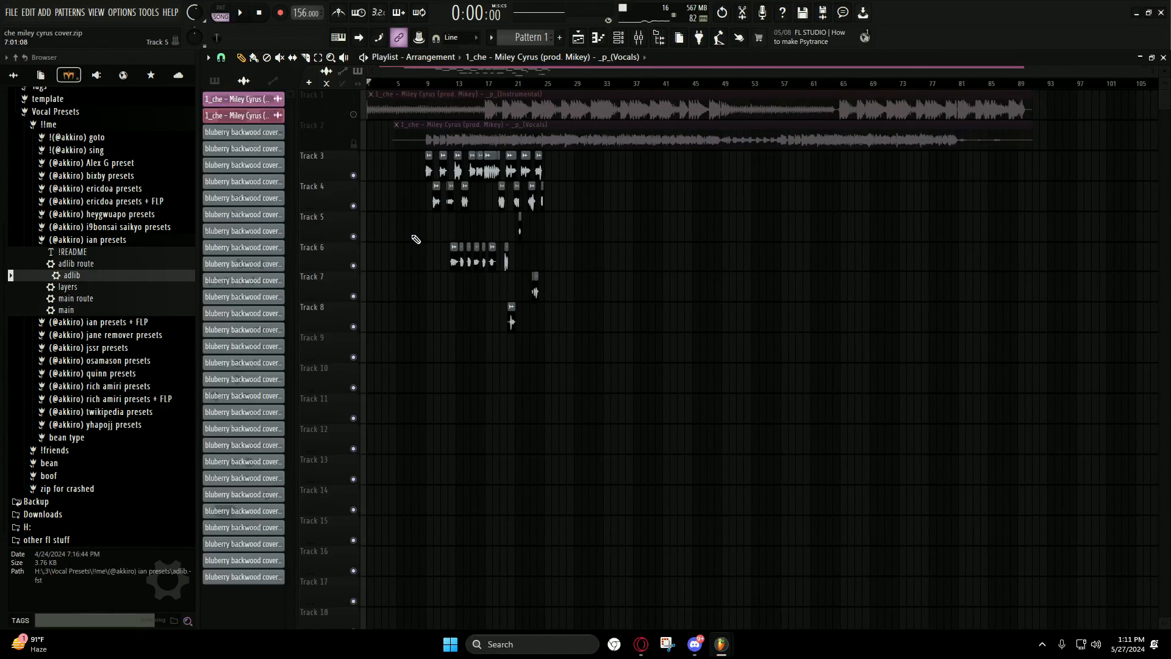
{"action": "scroll", "coordinate": [421, 250], "scroll_direction": "up", "scroll_amount": 4}
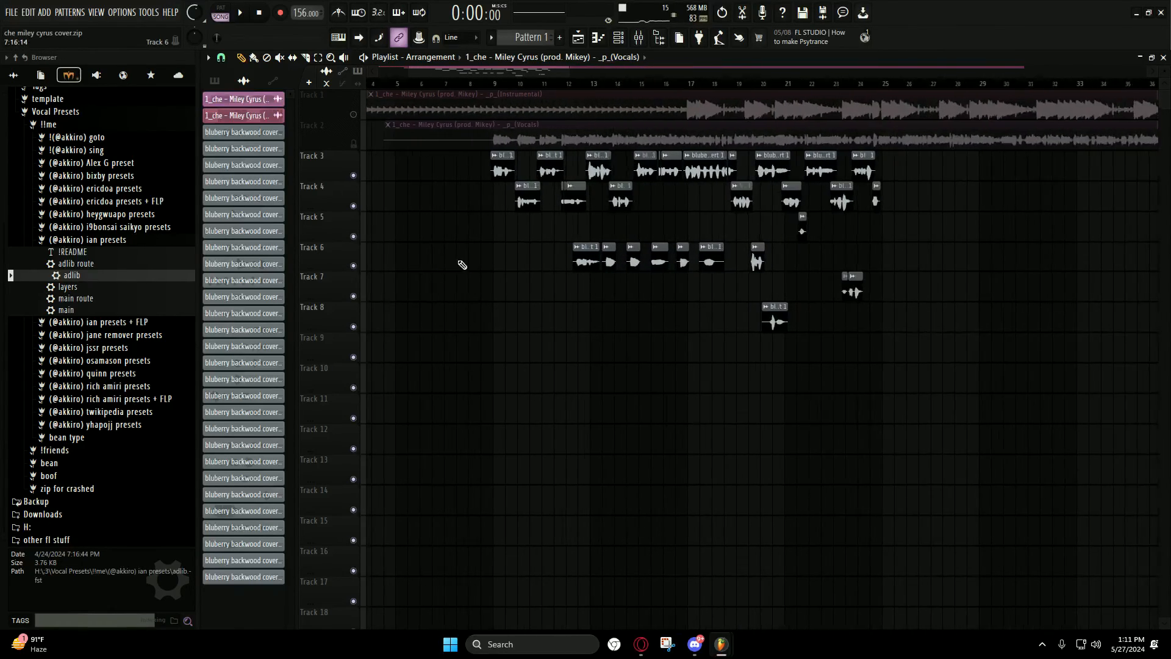
{"action": "scroll", "coordinate": [501, 274], "scroll_direction": "down", "scroll_amount": 3}
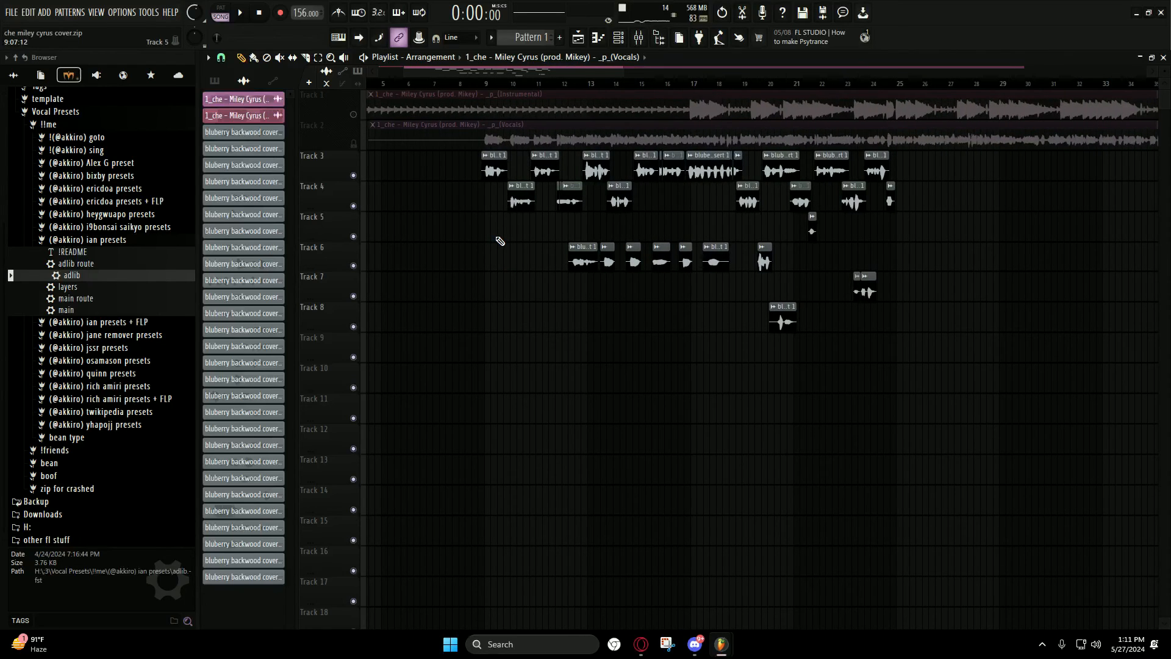
{"action": "scroll", "coordinate": [476, 228], "scroll_direction": "up", "scroll_amount": 3}
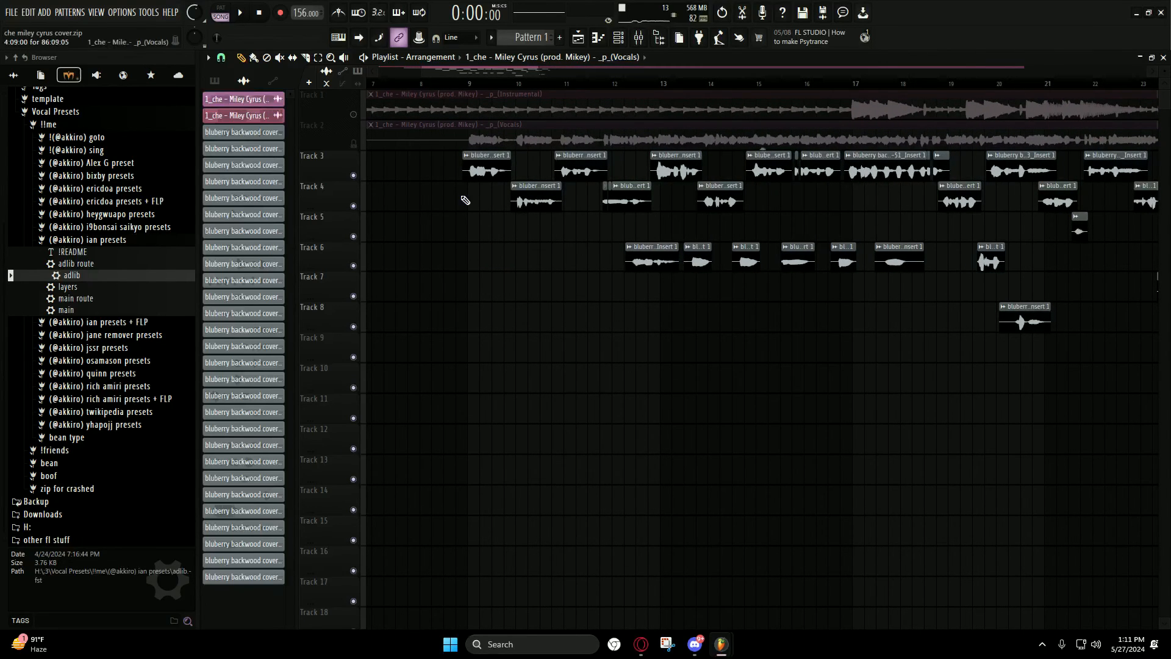
{"action": "scroll", "coordinate": [432, 243], "scroll_direction": "up", "scroll_amount": 2}
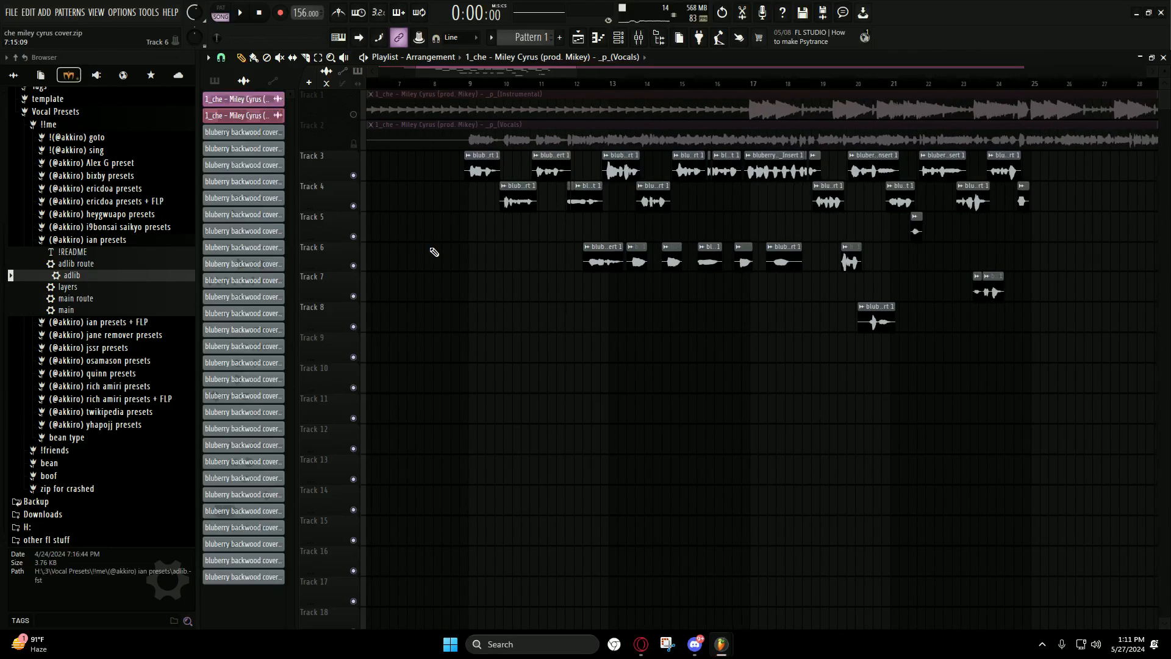
{"action": "left_click", "coordinate": [432, 84]}
{"action": "scroll", "coordinate": [482, 262], "scroll_direction": "down", "scroll_amount": 6}
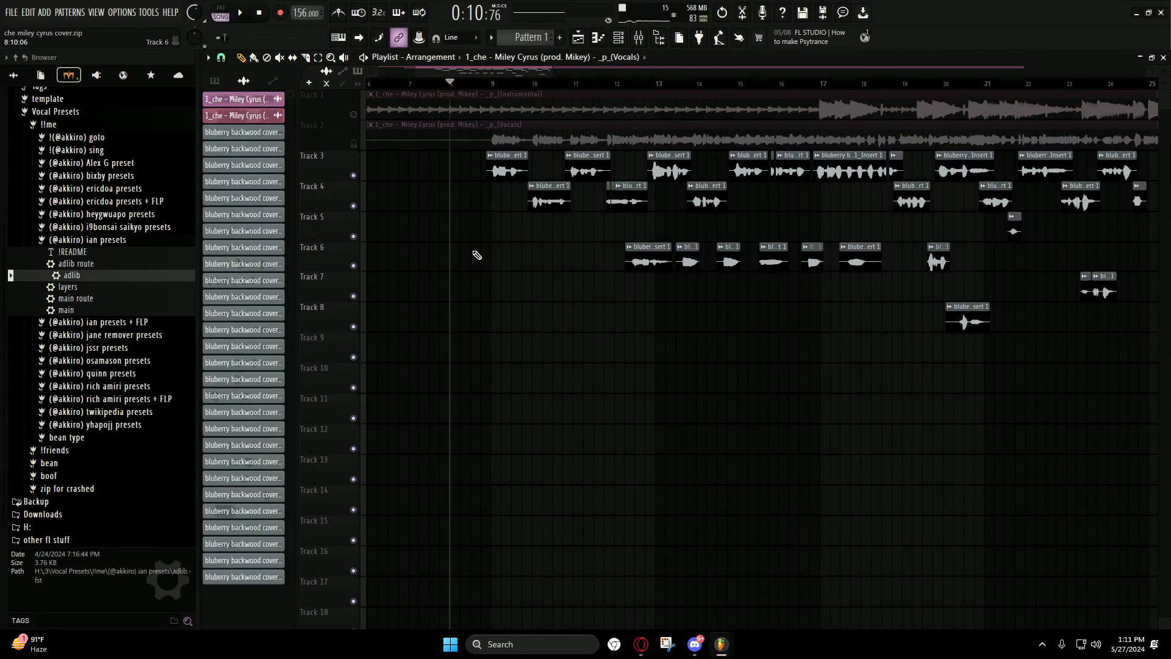
{"action": "scroll", "coordinate": [466, 232], "scroll_direction": "up", "scroll_amount": 3}
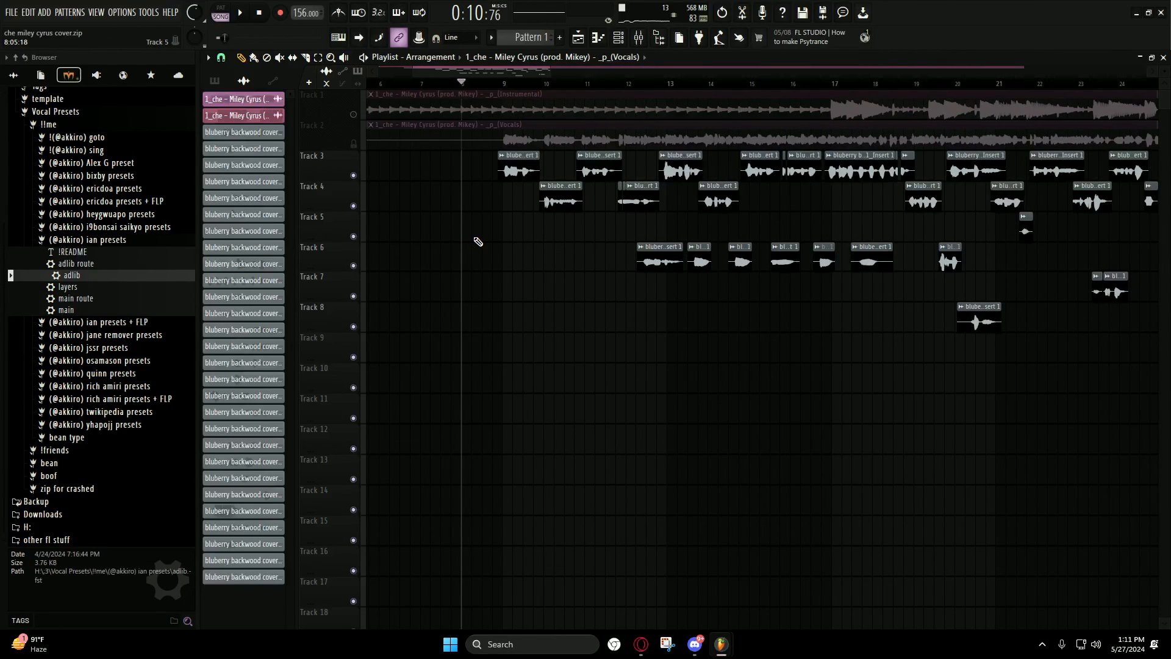